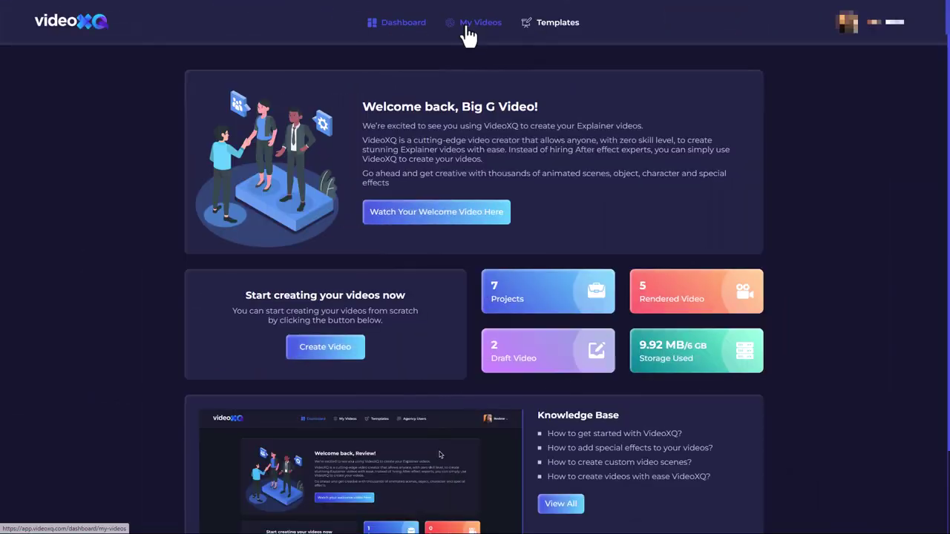
- Open the rendered Channel Trailer project from My Videos for editing
{"action": "left_click", "coordinate": [467, 26]}
{"action": "mouse_move", "coordinate": [358, 133]}
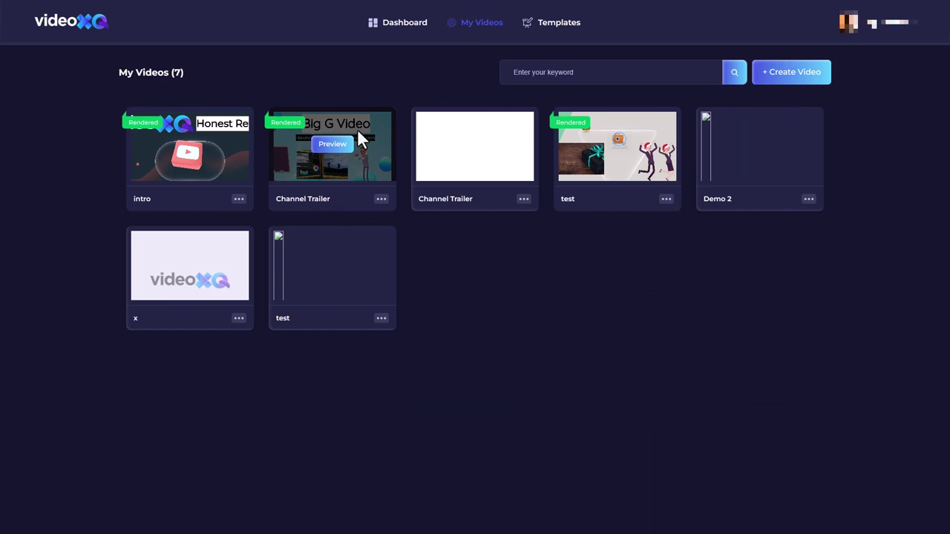
{"action": "left_click", "coordinate": [381, 198]}
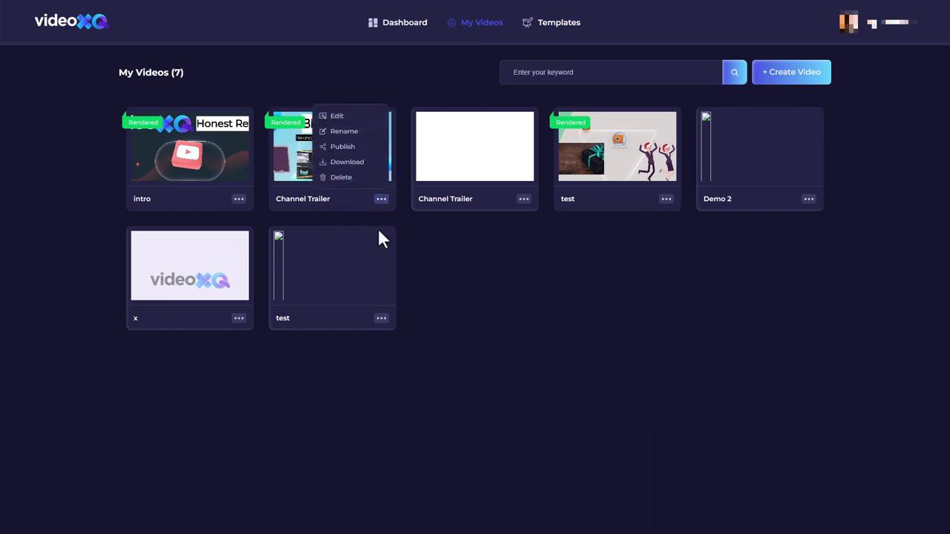
{"action": "left_click", "coordinate": [337, 116]}
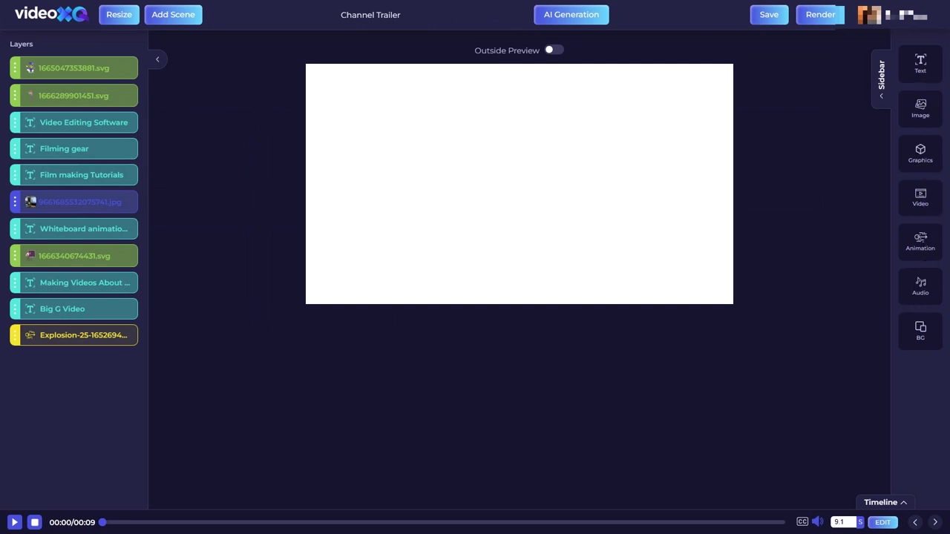
- Expand the timeline, scrub to about 1.2 s, and inspect the graphics and 9-second background clips
{"action": "left_click", "coordinate": [887, 503]}
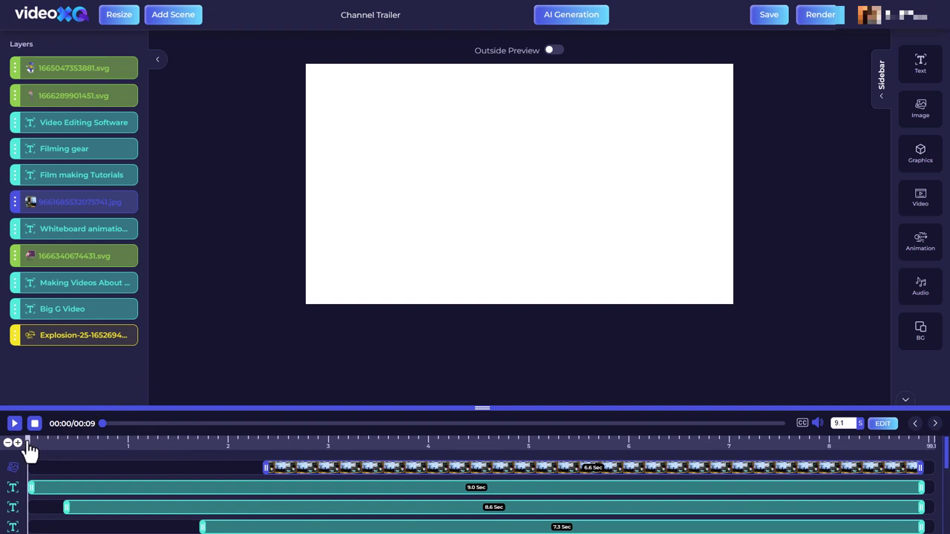
{"action": "left_click_drag", "start_coordinate": [30, 449], "coordinate": [624, 433]}
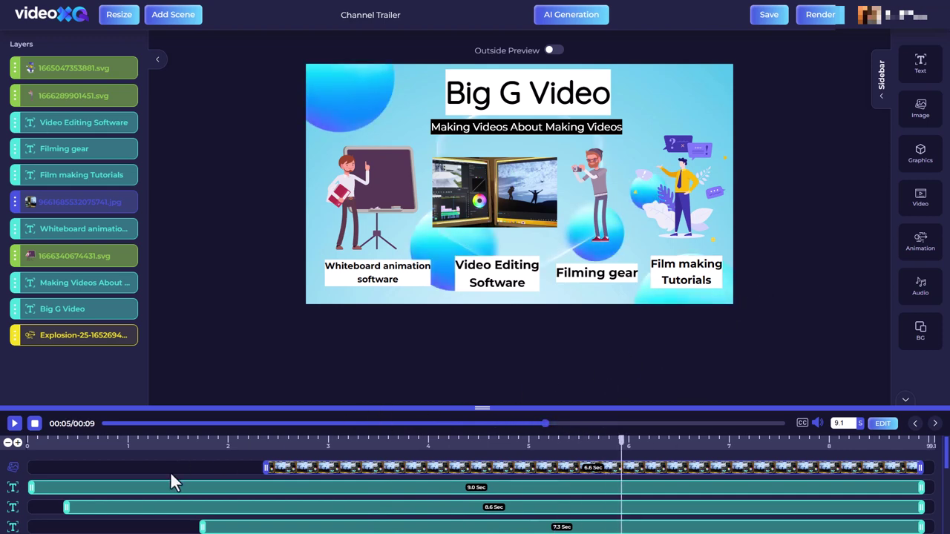
{"action": "scroll", "coordinate": [198, 495], "scroll_direction": "down", "scroll_amount": 5}
{"action": "left_click", "coordinate": [205, 510]}
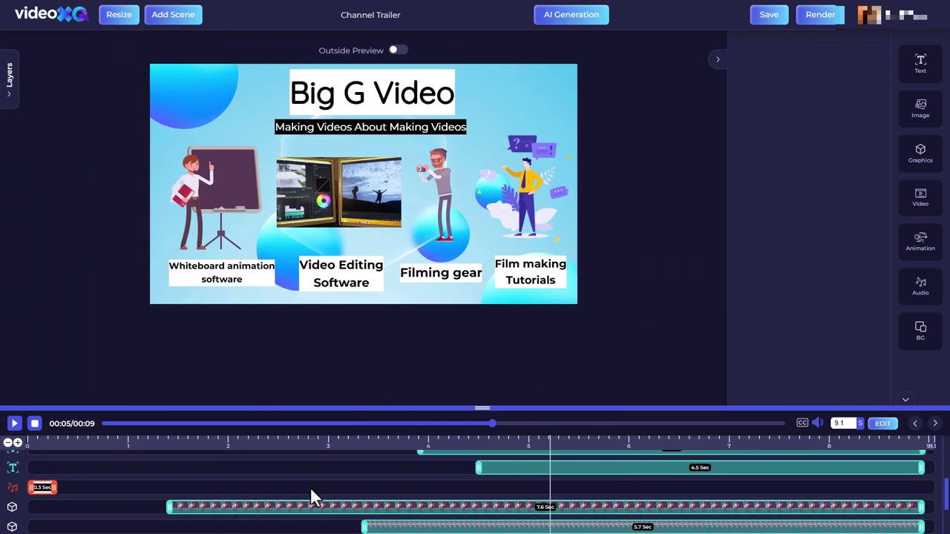
{"action": "scroll", "coordinate": [310, 487], "scroll_direction": "down", "scroll_amount": 3}
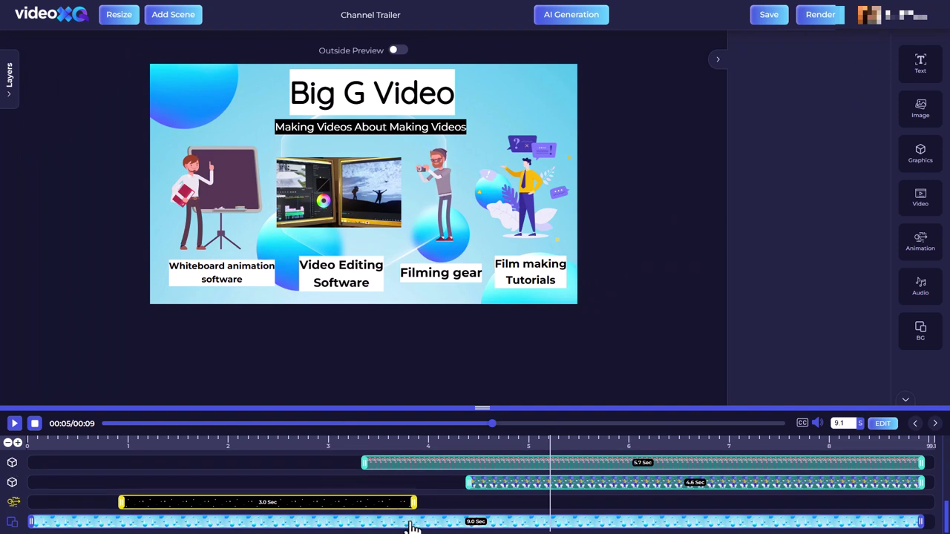
{"action": "left_click", "coordinate": [413, 526]}
{"action": "mouse_move", "coordinate": [69, 445]}
{"action": "left_mouse_down"}
{"action": "mouse_move", "coordinate": [57, 450]}
{"action": "mouse_move", "coordinate": [92, 451]}
{"action": "mouse_move", "coordinate": [62, 450]}
{"action": "left_mouse_up"}
- Browse the Footage and VSL Library background videos
{"action": "left_click", "coordinate": [919, 337]}
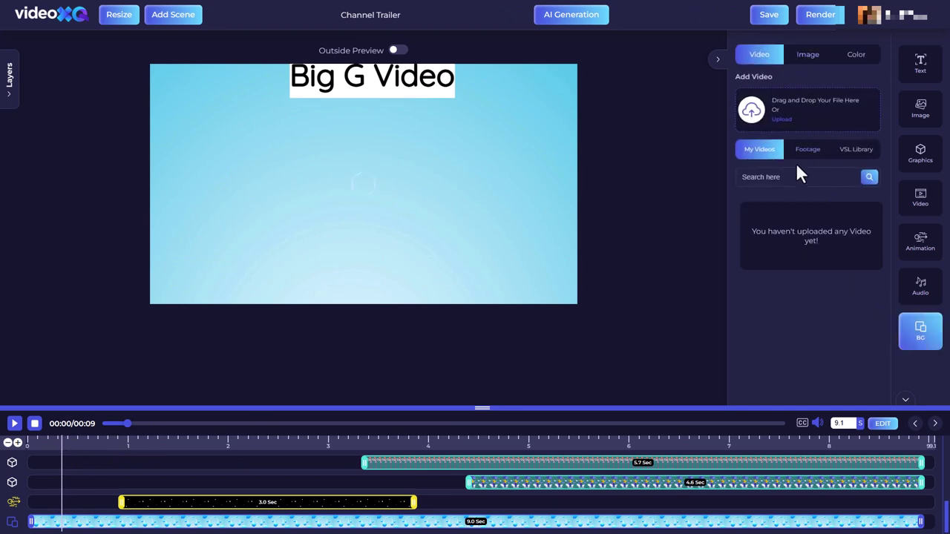
{"action": "left_click", "coordinate": [814, 156]}
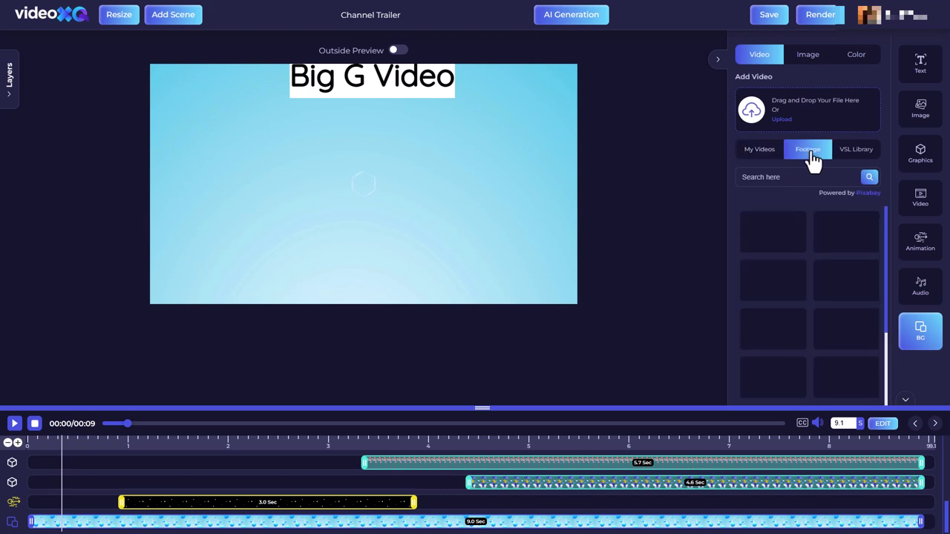
{"action": "left_click", "coordinate": [858, 152]}
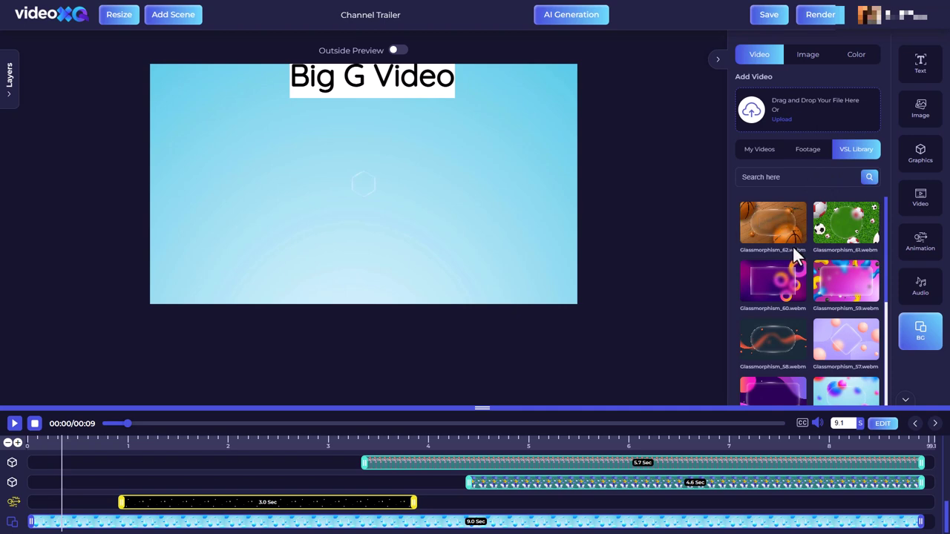
{"action": "scroll", "coordinate": [793, 246], "scroll_direction": "down", "scroll_amount": 5}
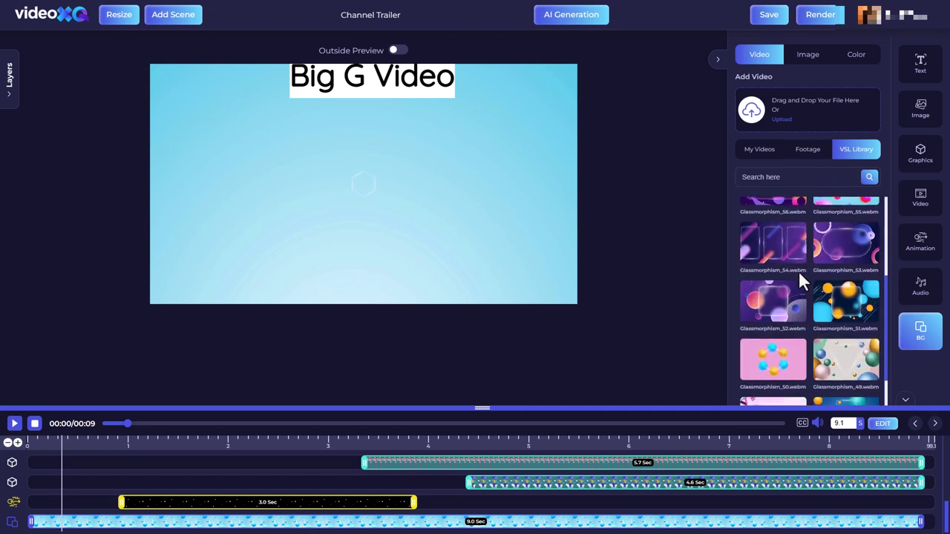
{"action": "scroll", "coordinate": [812, 277], "scroll_direction": "down", "scroll_amount": 3}
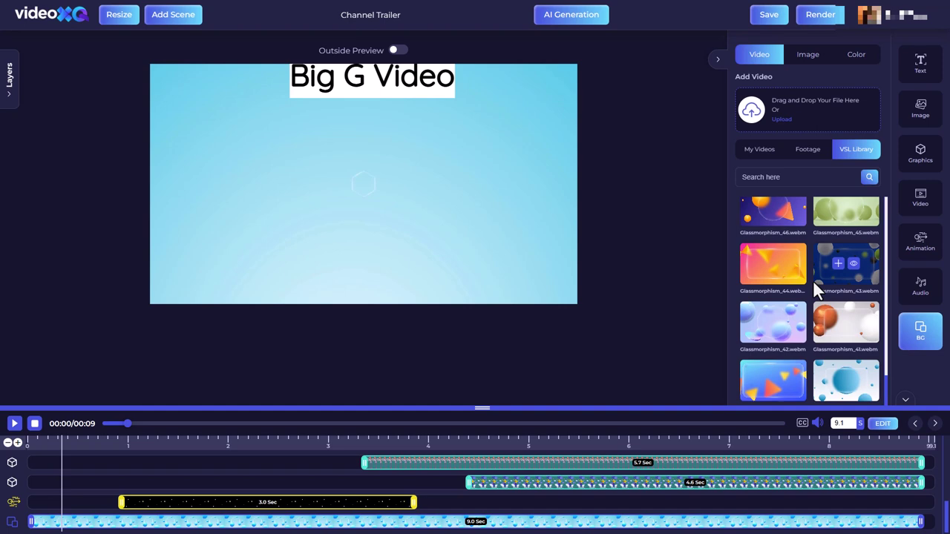
- Look through stock image and solid colour backgrounds, then bring up the text options
{"action": "left_click", "coordinate": [807, 55]}
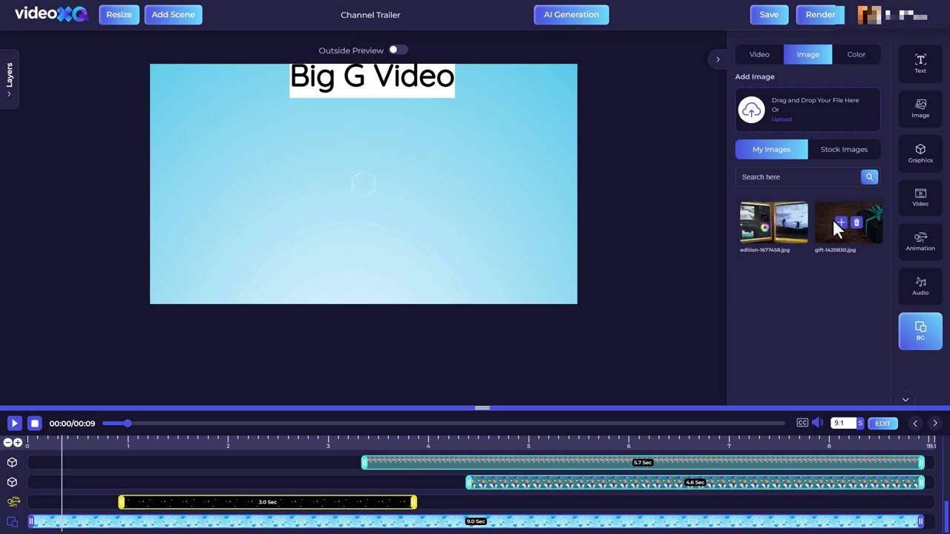
{"action": "left_click", "coordinate": [849, 154]}
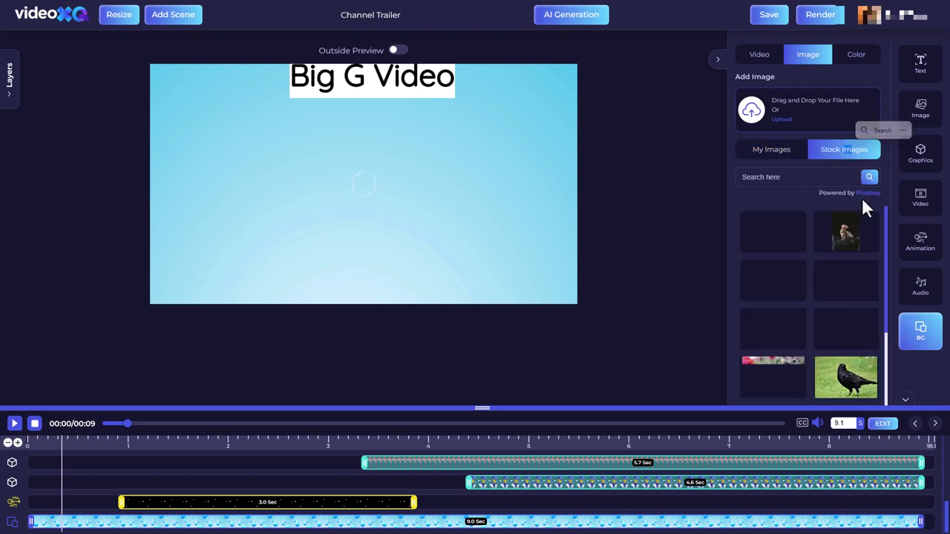
{"action": "left_click", "coordinate": [854, 54]}
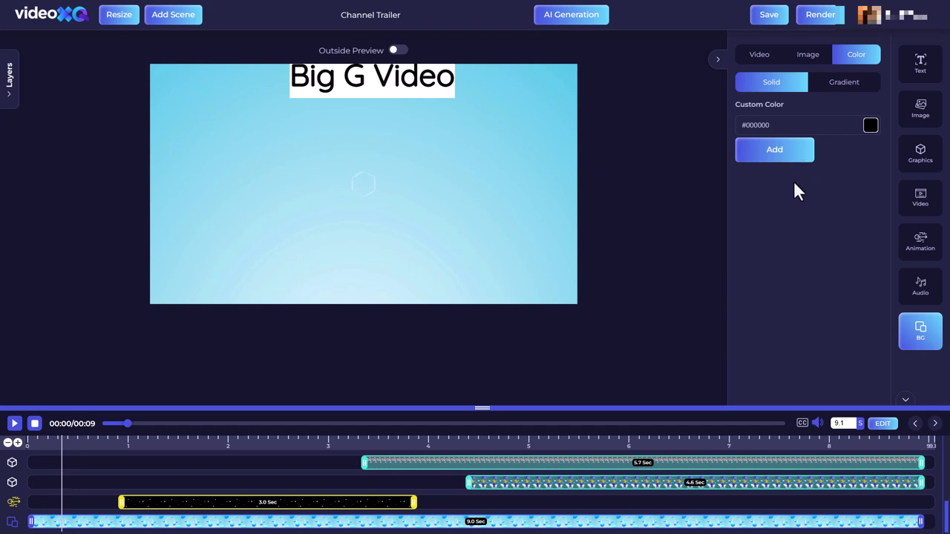
{"action": "left_click", "coordinate": [920, 64]}
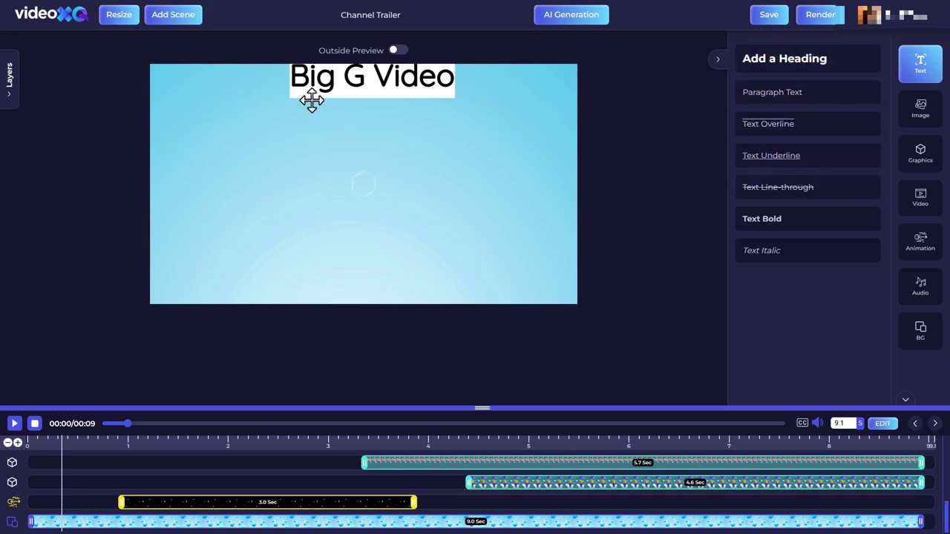
- Give the Big G Video heading a Zoom Out exit animation and return to its text settings
{"action": "left_click", "coordinate": [339, 80]}
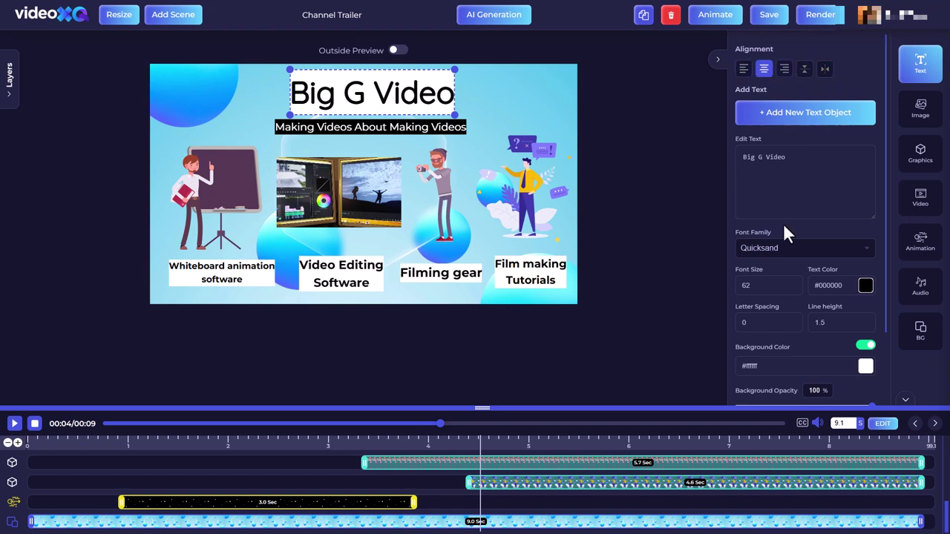
{"action": "scroll", "coordinate": [786, 223], "scroll_direction": "down", "scroll_amount": 3}
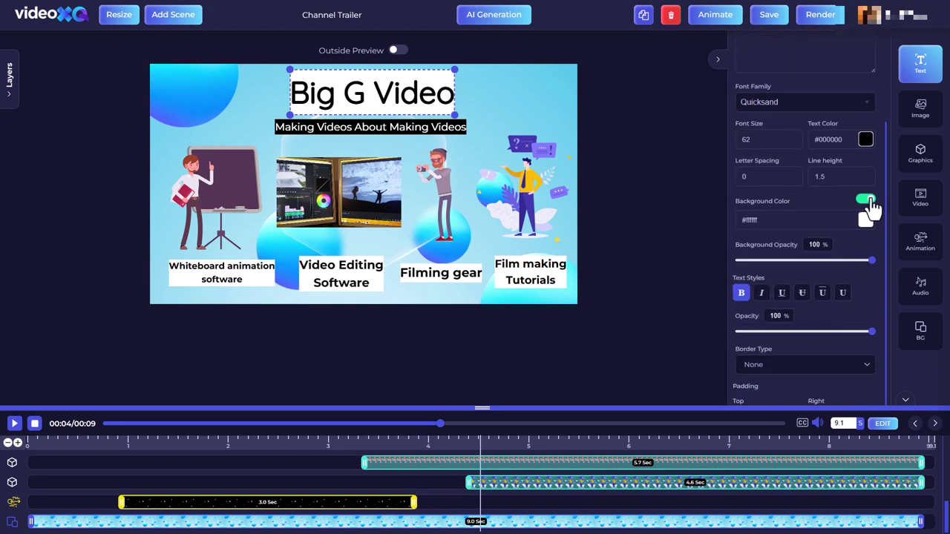
{"action": "scroll", "coordinate": [869, 225], "scroll_direction": "down", "scroll_amount": 3}
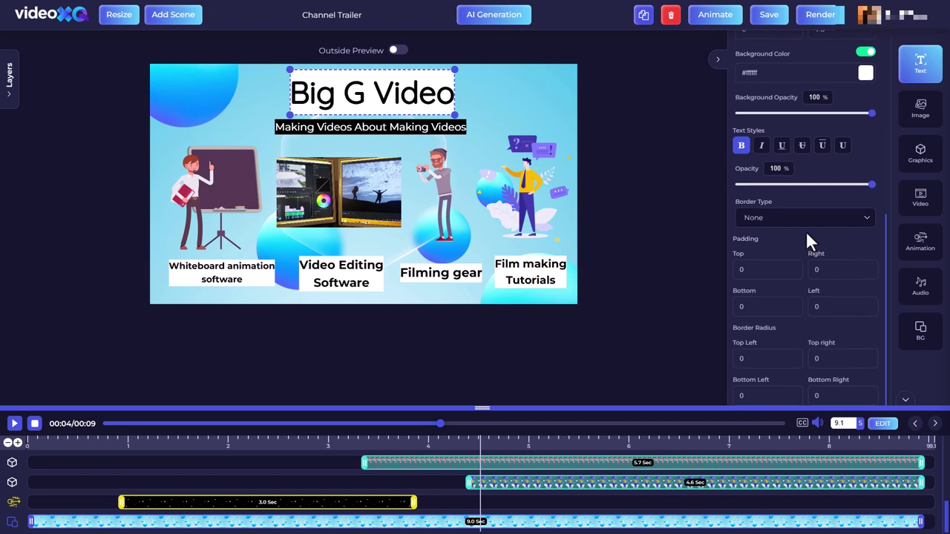
{"action": "scroll", "coordinate": [808, 245], "scroll_direction": "up", "scroll_amount": 5}
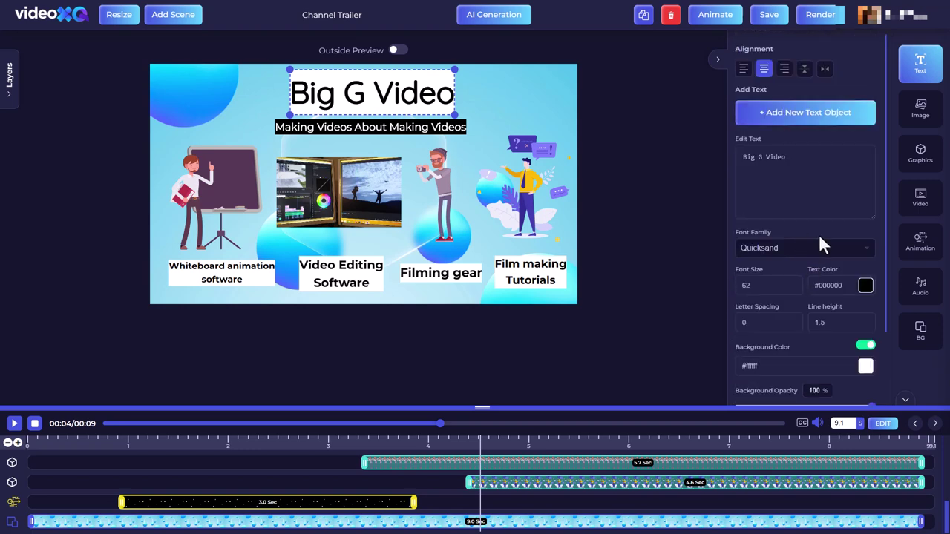
{"action": "left_click", "coordinate": [708, 17]}
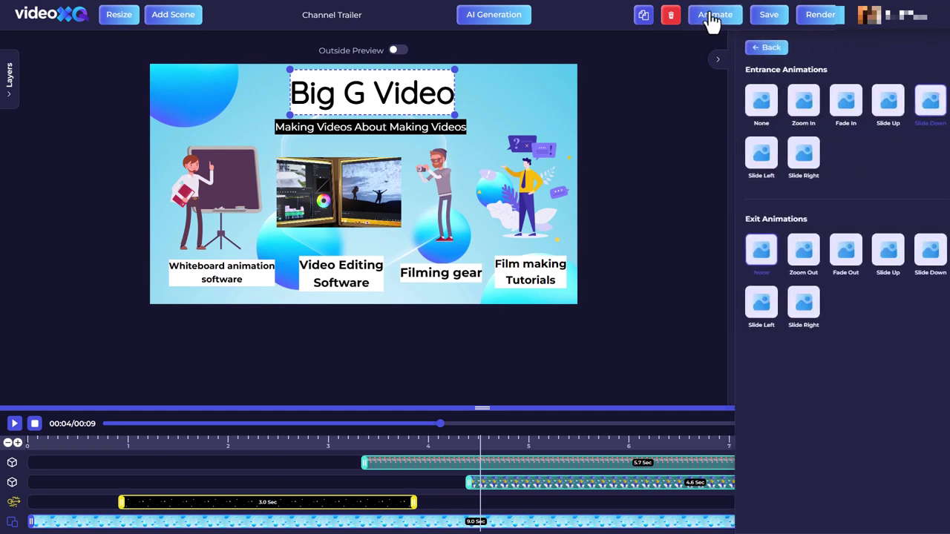
{"action": "left_click", "coordinate": [797, 252]}
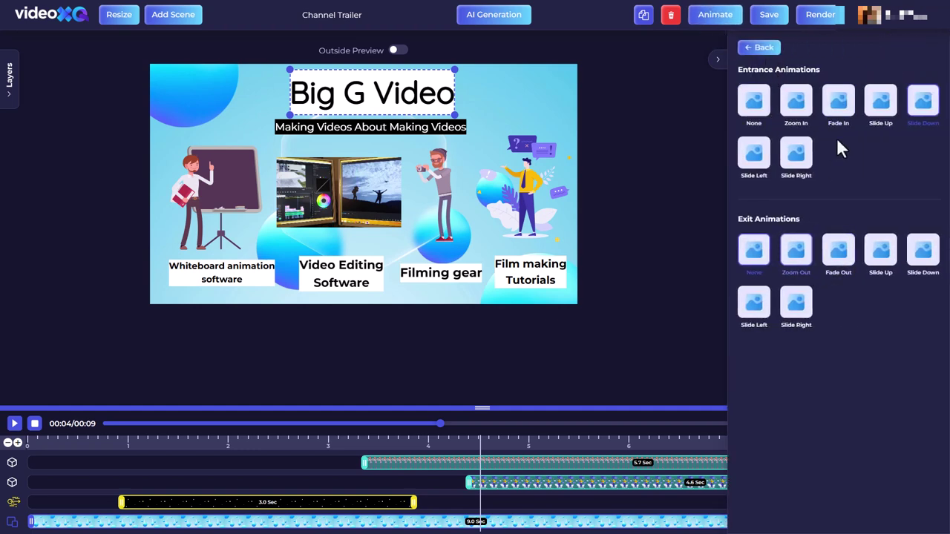
{"action": "left_click", "coordinate": [762, 49]}
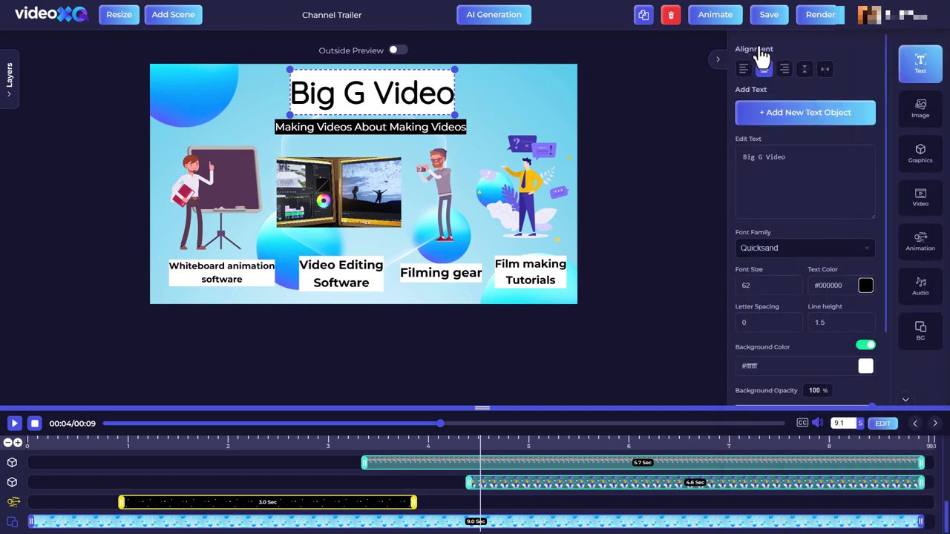
- Add the phone-holding VSL Library character and place it between the whiteboard and editing image
{"action": "left_click", "coordinate": [918, 113]}
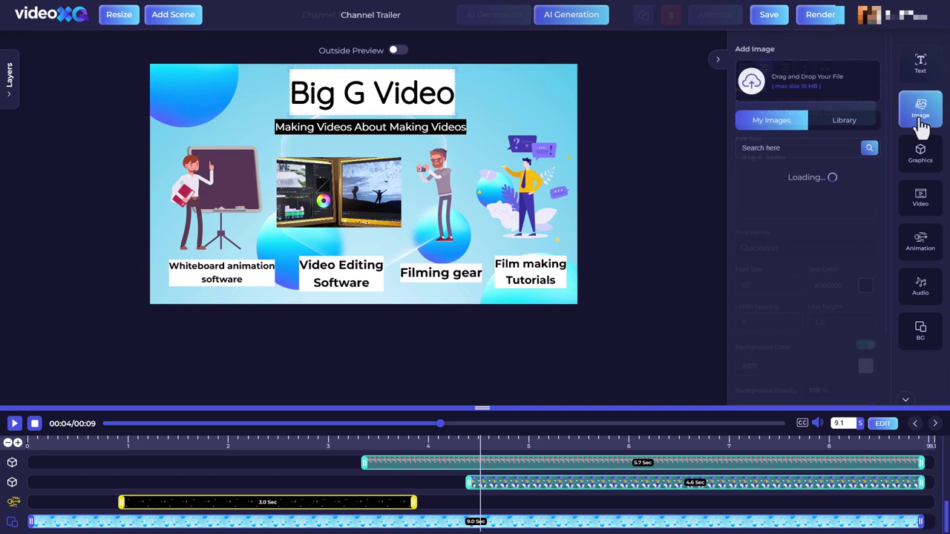
{"action": "left_click", "coordinate": [350, 201]}
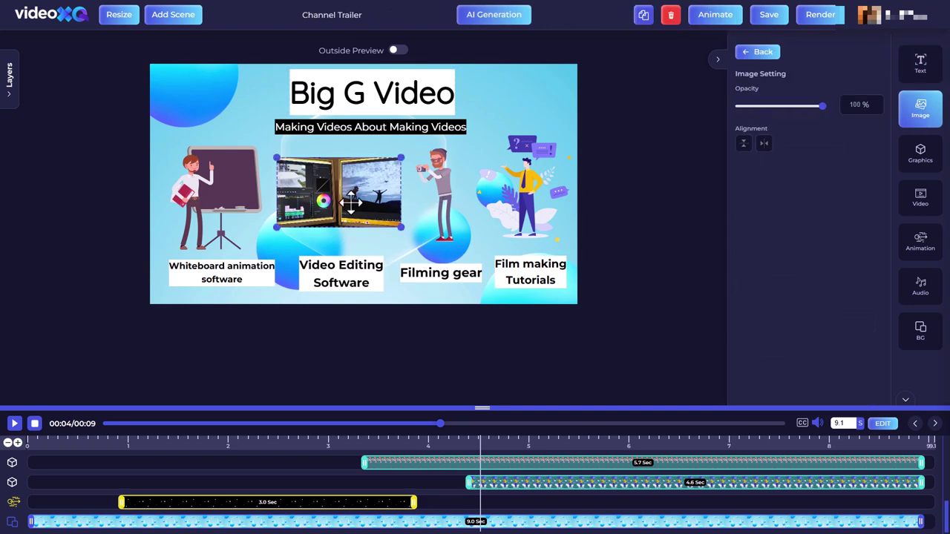
{"action": "left_click", "coordinate": [921, 156]}
{"action": "left_click", "coordinate": [920, 156]}
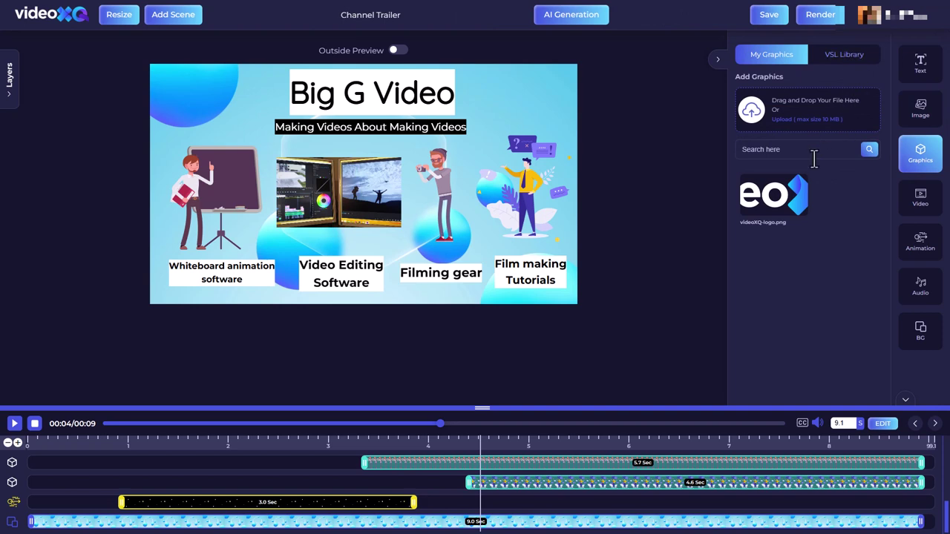
{"action": "left_click", "coordinate": [846, 67]}
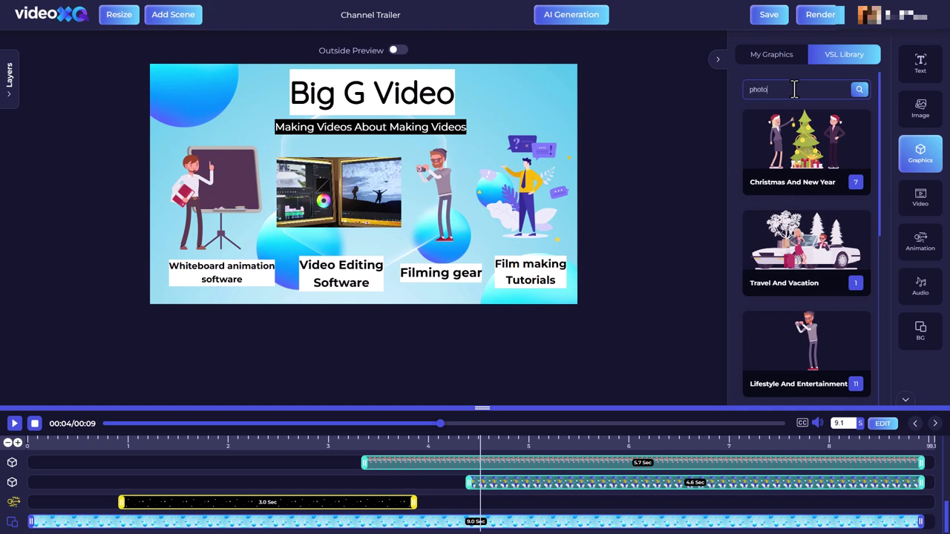
{"action": "key", "text": "Return"}
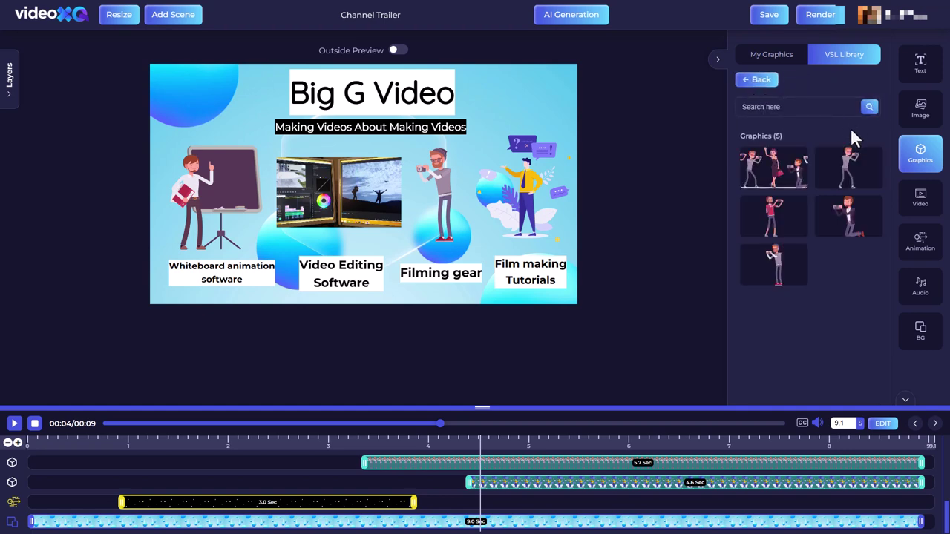
{"action": "left_click", "coordinate": [772, 206]}
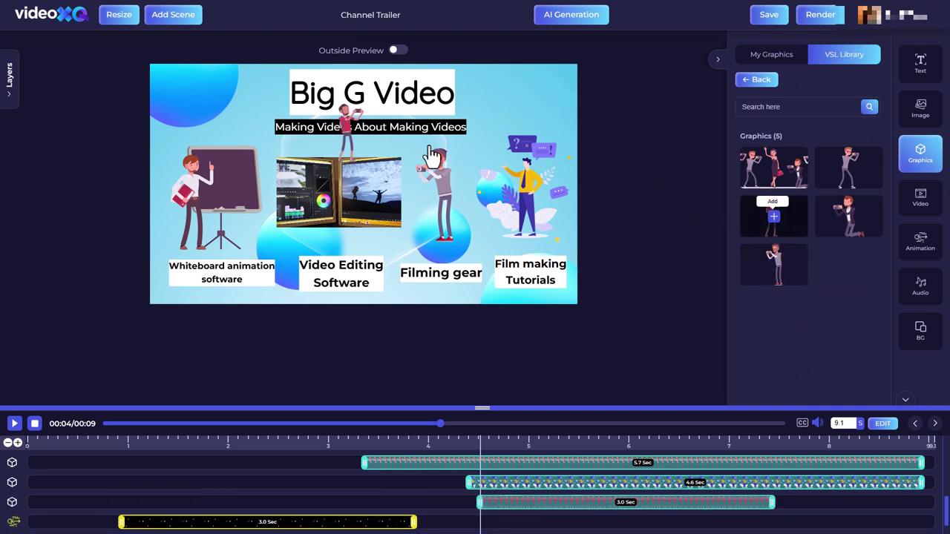
{"action": "left_click", "coordinate": [345, 128]}
{"action": "left_click_drag", "start_coordinate": [345, 128], "coordinate": [199, 85]}
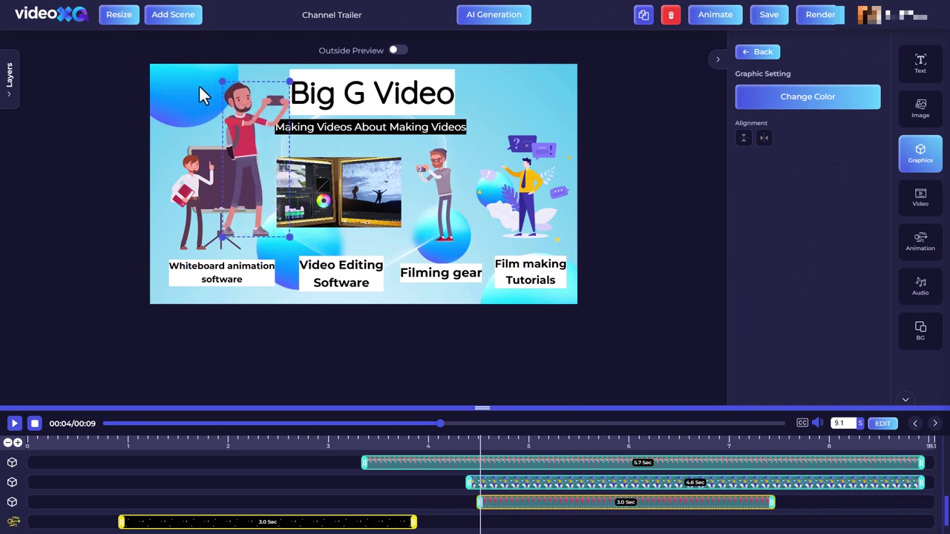
- Add a people-with-charts animation from Web Development And Tech and preview the Particles Effect
{"action": "left_click", "coordinate": [931, 252]}
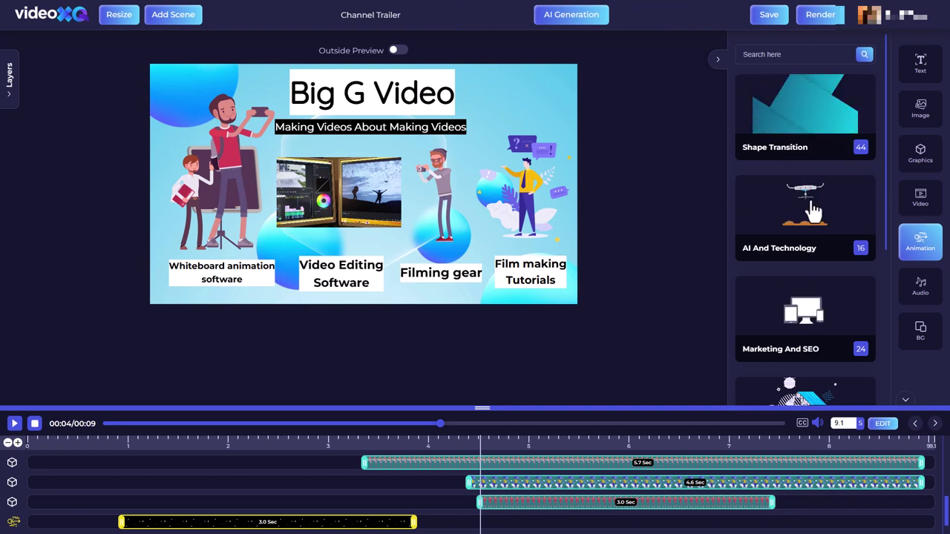
{"action": "scroll", "coordinate": [809, 264], "scroll_direction": "down", "scroll_amount": 2}
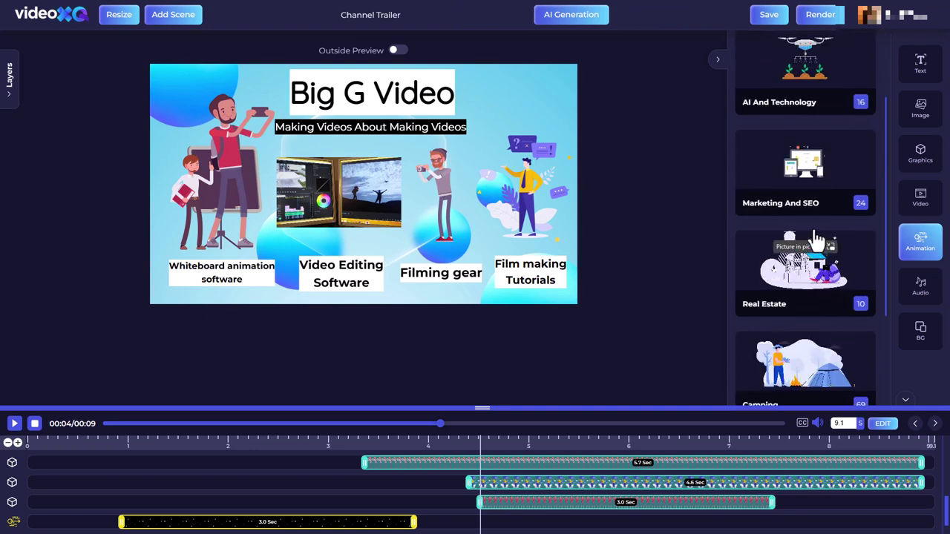
{"action": "scroll", "coordinate": [801, 260], "scroll_direction": "down", "scroll_amount": 2}
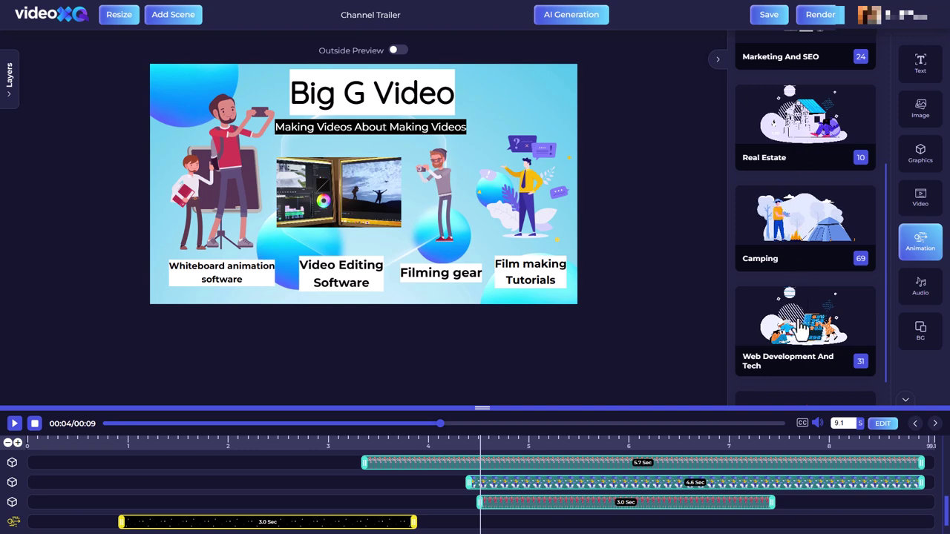
{"action": "left_click", "coordinate": [804, 333]}
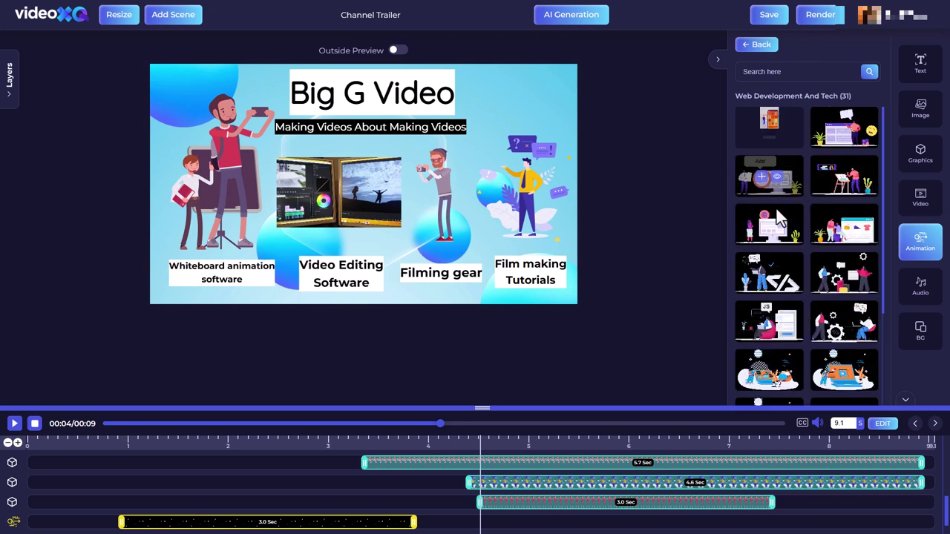
{"action": "mouse_move", "coordinate": [837, 282]}
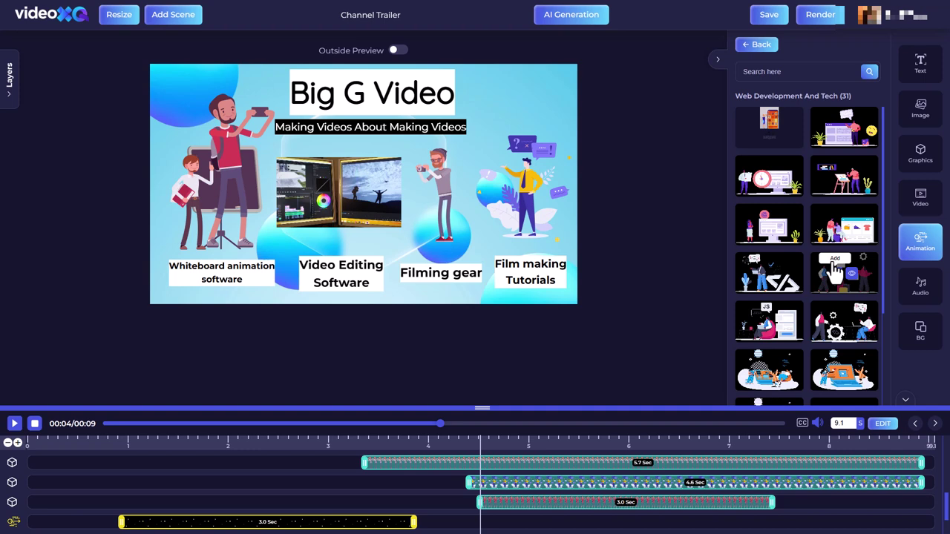
{"action": "left_click", "coordinate": [837, 271]}
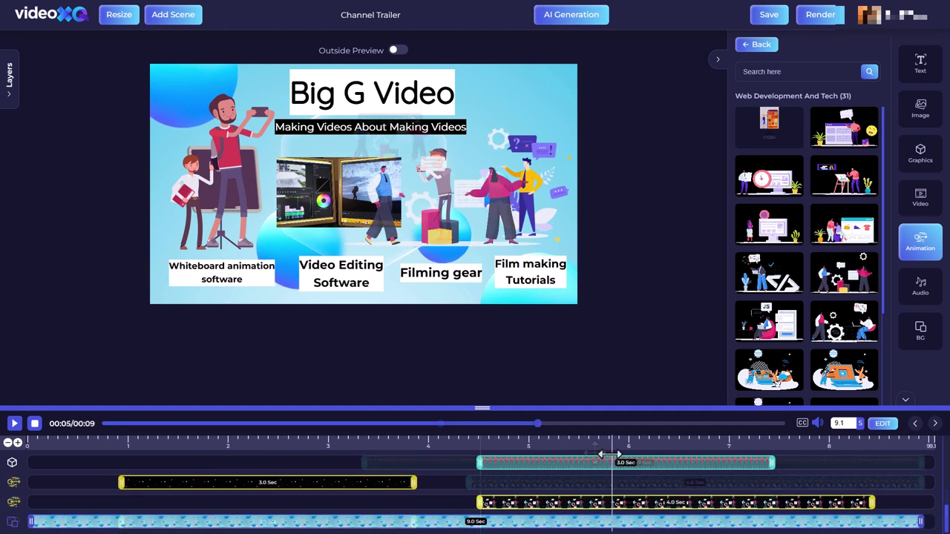
{"action": "left_click", "coordinate": [851, 277]}
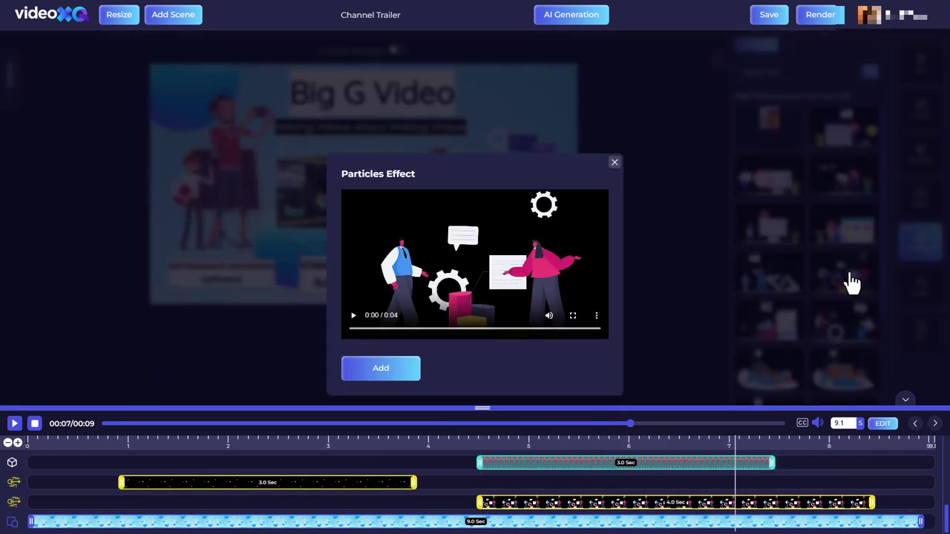
{"action": "left_click", "coordinate": [353, 318]}
{"action": "left_click", "coordinate": [614, 163]}
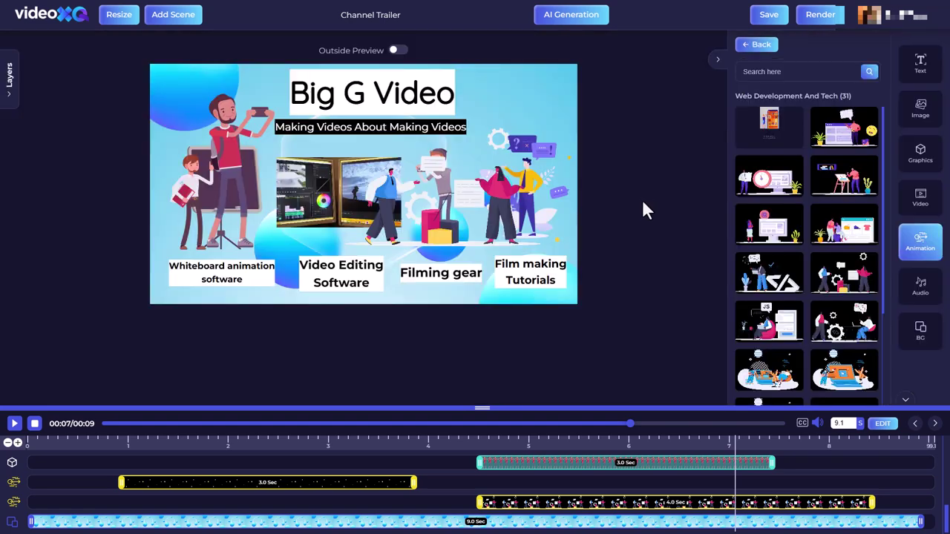
- Delete the added 4.0 s animation, shift the 3.0 s clip slightly later, and open Audio
{"action": "left_click", "coordinate": [533, 504]}
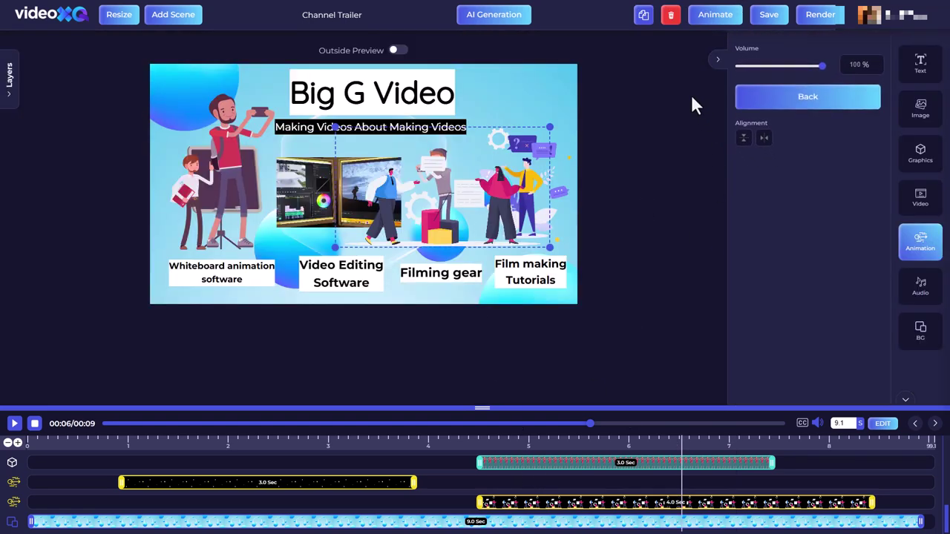
{"action": "left_click", "coordinate": [670, 16]}
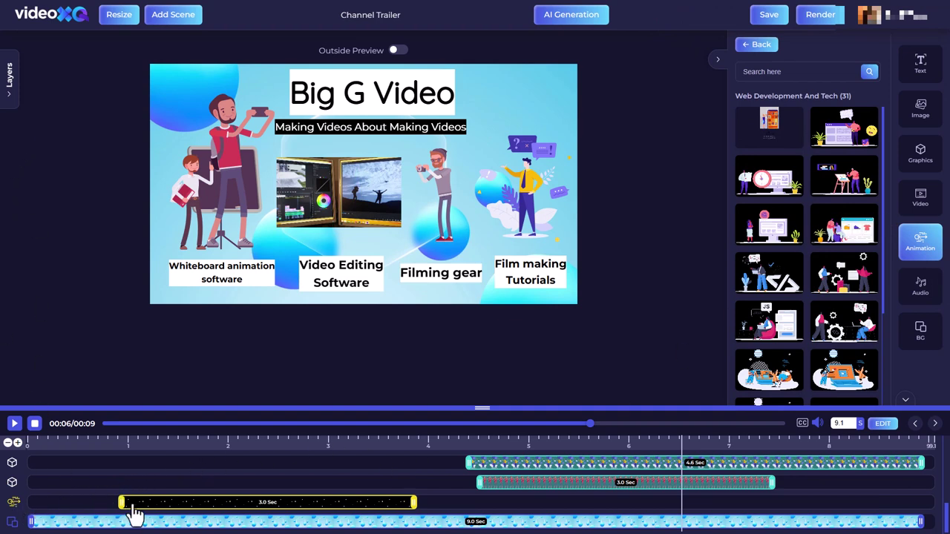
{"action": "mouse_move", "coordinate": [131, 509]}
{"action": "left_mouse_down"}
{"action": "mouse_move", "coordinate": [119, 509]}
{"action": "mouse_move", "coordinate": [140, 512]}
{"action": "left_mouse_up"}
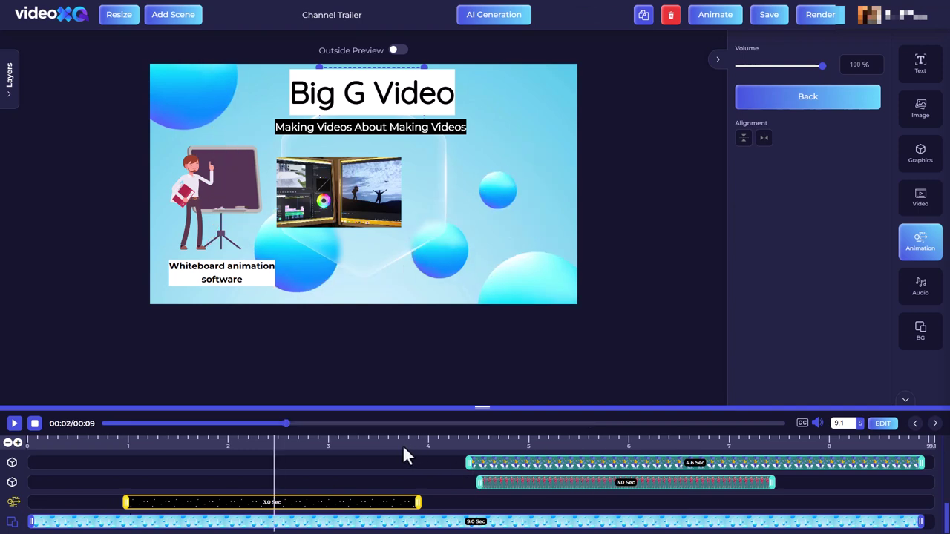
{"action": "left_click", "coordinate": [345, 441]}
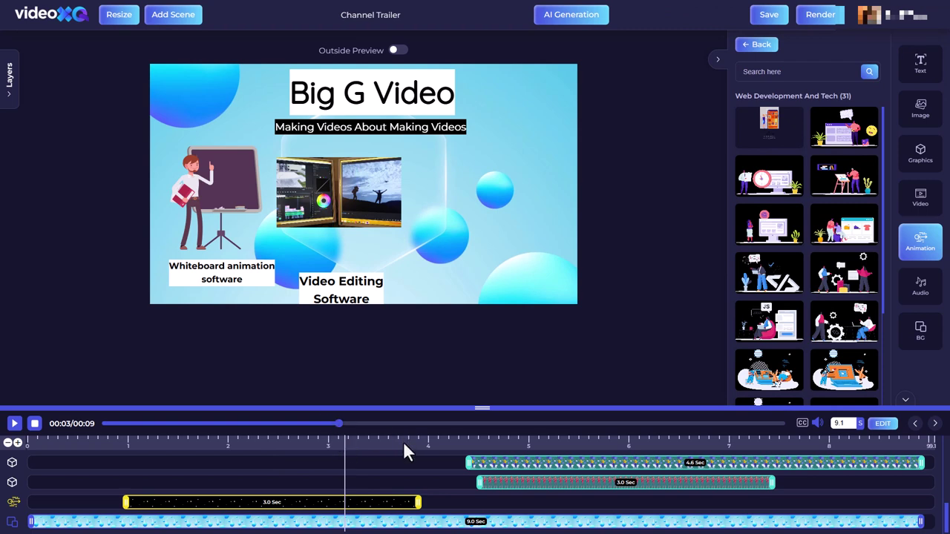
{"action": "left_click", "coordinate": [926, 290]}
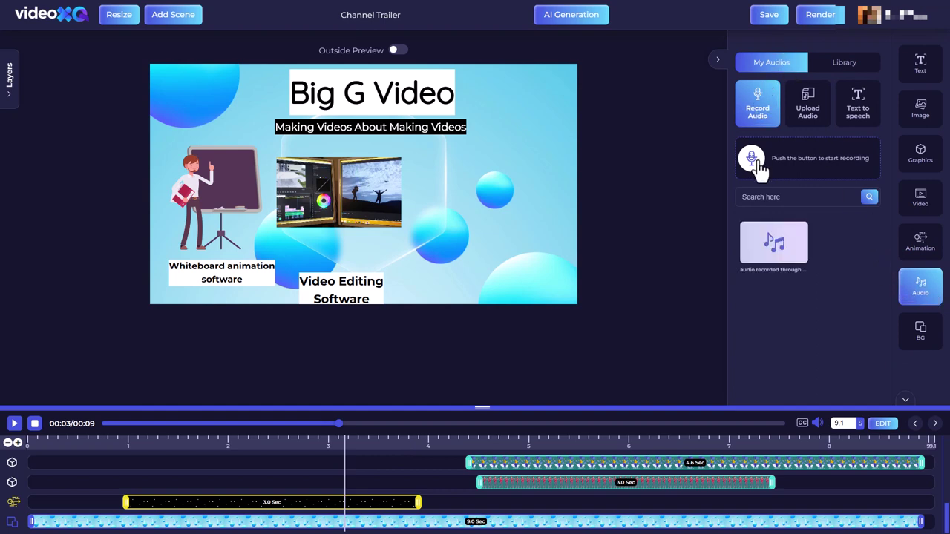
- Play the recorded audio clip, then switch to the stock audio Library
{"action": "mouse_move", "coordinate": [789, 256]}
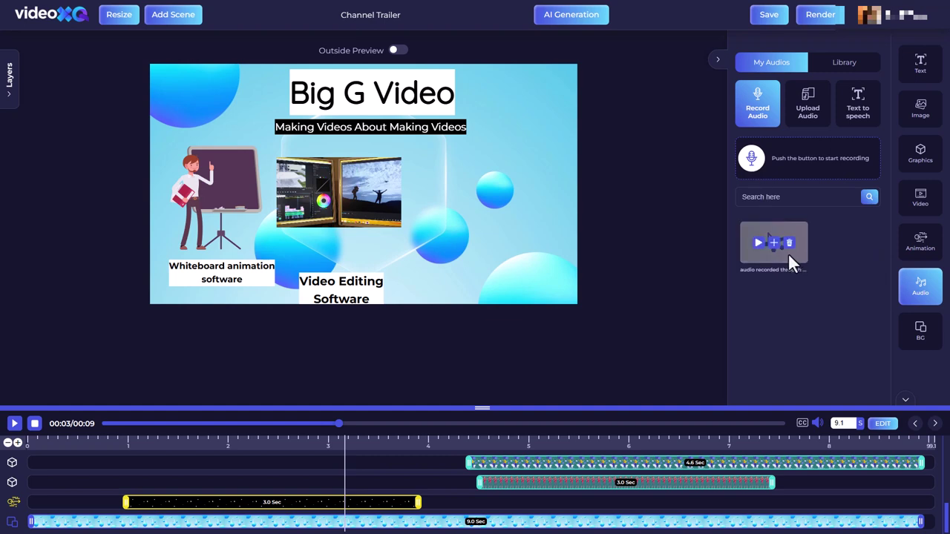
{"action": "left_click", "coordinate": [758, 243]}
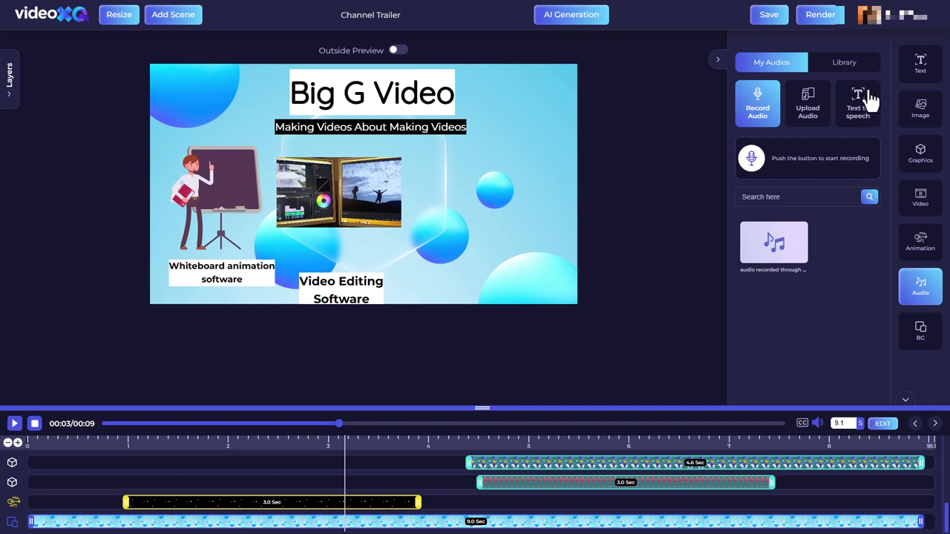
{"action": "left_click", "coordinate": [844, 64]}
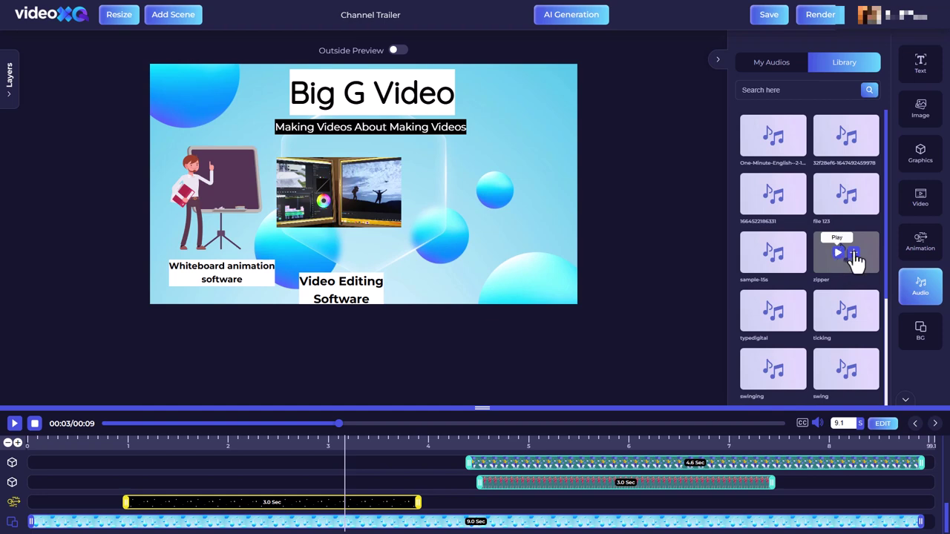
- Add the zipper sound, move the 2.6 s clip later and trim it to 1.7 s
{"action": "left_click", "coordinate": [852, 249]}
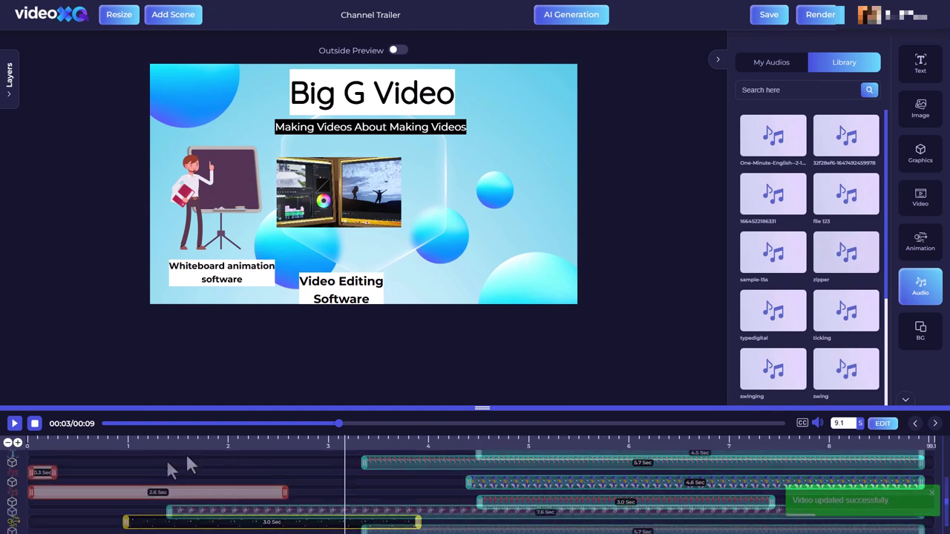
{"action": "left_click", "coordinate": [14, 424]}
{"action": "left_click", "coordinate": [14, 427]}
{"action": "left_click_drag", "start_coordinate": [89, 498], "coordinate": [231, 507]}
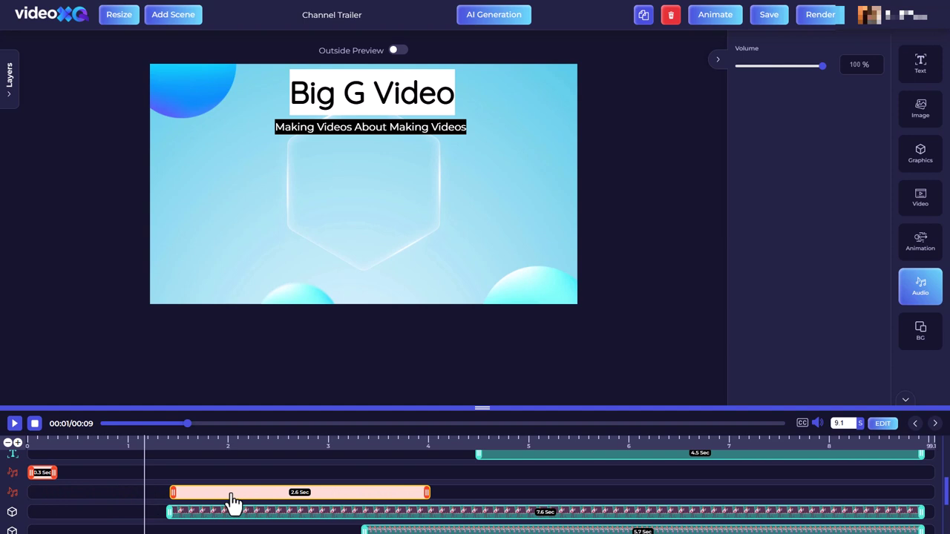
{"action": "left_click_drag", "start_coordinate": [176, 492], "coordinate": [316, 499]}
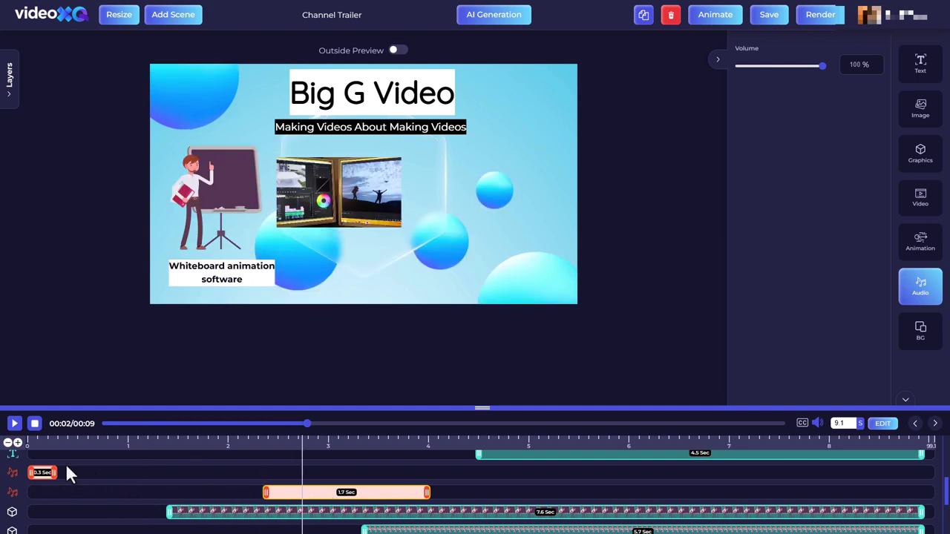
- Nudge the 1.7 s sound clip slightly earlier, to about 2.2 seconds
{"action": "left_click", "coordinate": [37, 443]}
{"action": "left_click", "coordinate": [45, 474]}
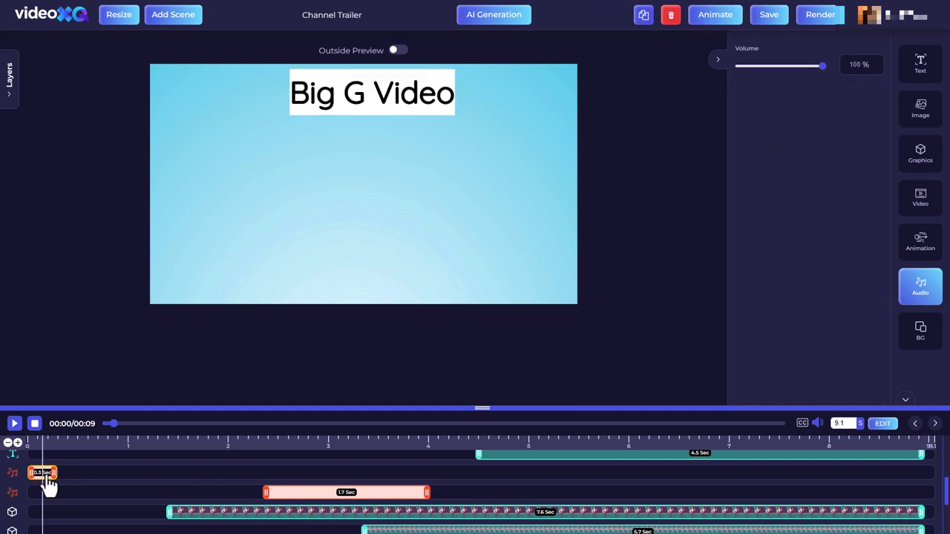
{"action": "left_click", "coordinate": [35, 451]}
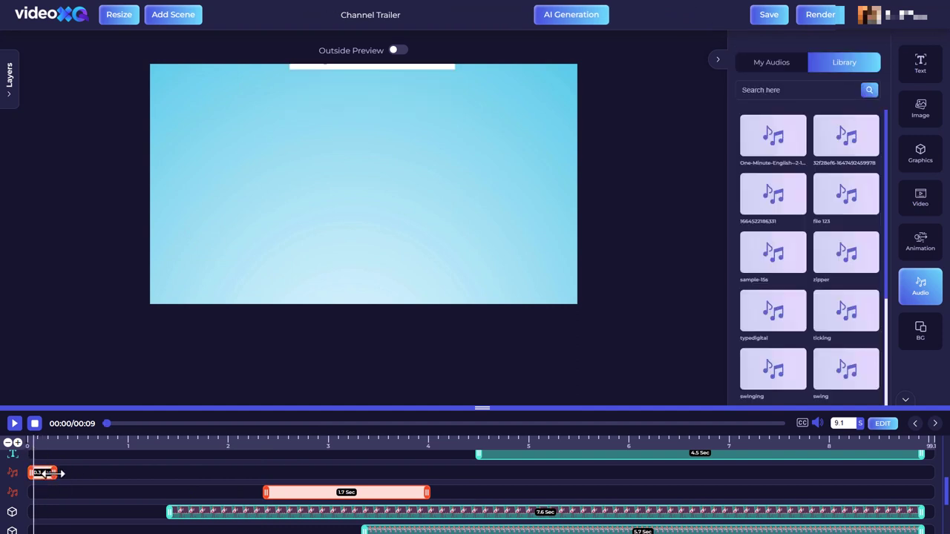
{"action": "left_click", "coordinate": [46, 472]}
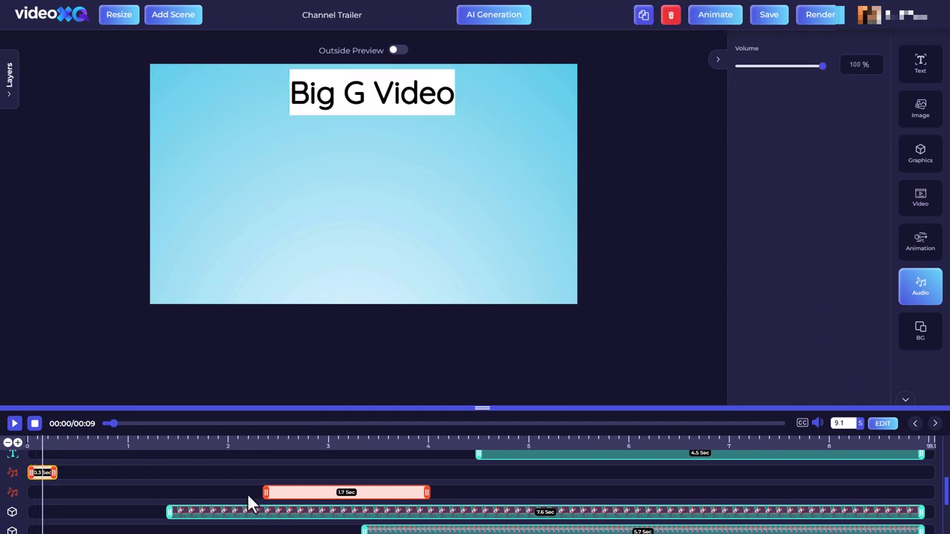
{"action": "mouse_move", "coordinate": [299, 502]}
{"action": "left_mouse_down"}
{"action": "mouse_move", "coordinate": [215, 504]}
{"action": "mouse_move", "coordinate": [282, 505]}
{"action": "left_mouse_up"}
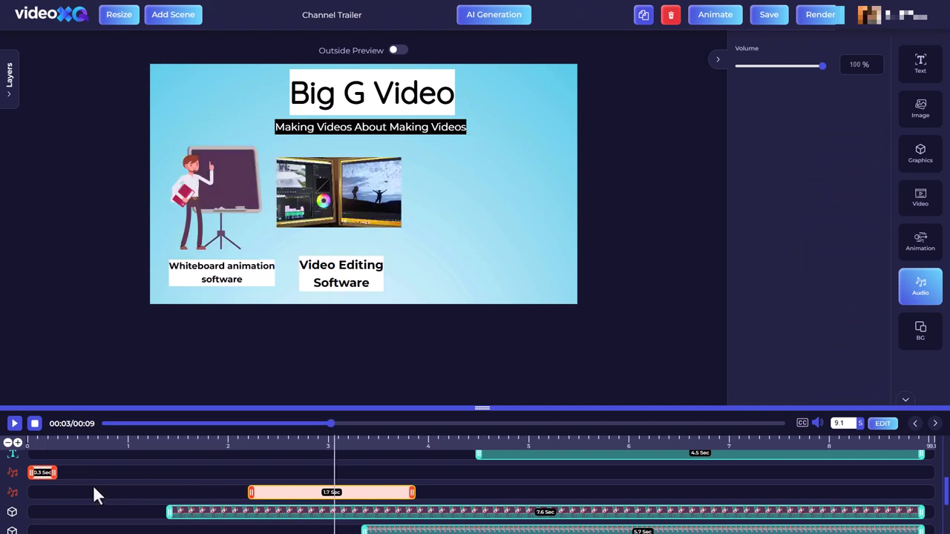
{"action": "left_click", "coordinate": [43, 476]}
{"action": "left_click", "coordinate": [47, 448]}
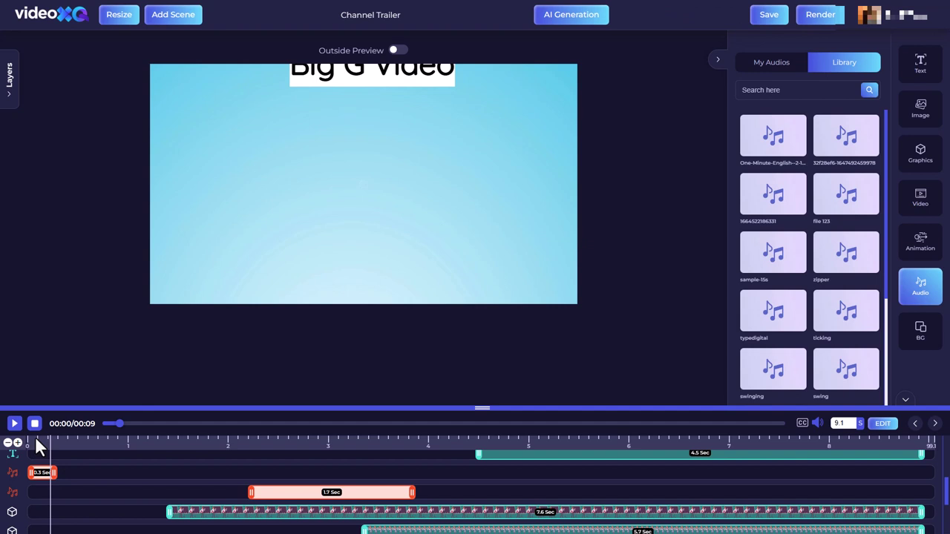
- Preview the trailer opening and show the Volume setting of the 0.3 s opening sound
{"action": "left_click", "coordinate": [14, 423]}
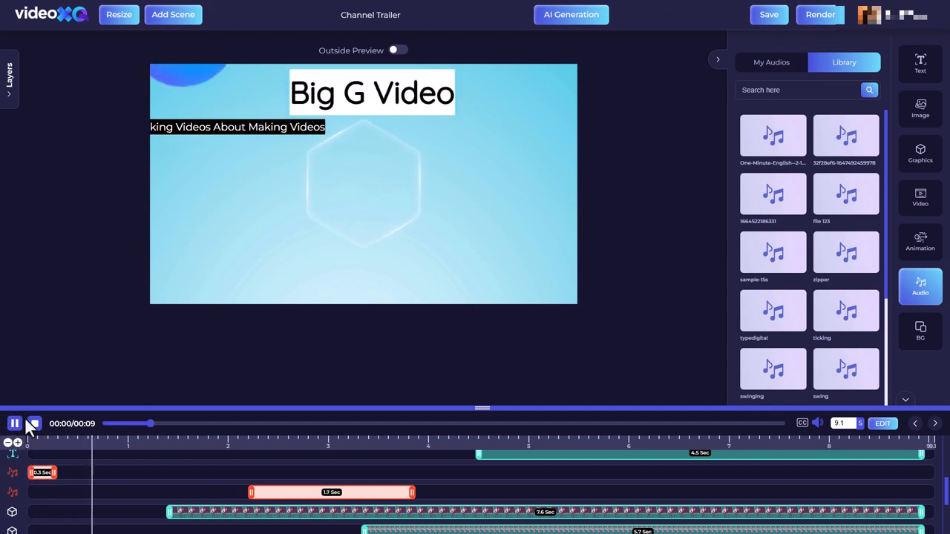
{"action": "left_click", "coordinate": [33, 423]}
{"action": "left_click", "coordinate": [14, 424]}
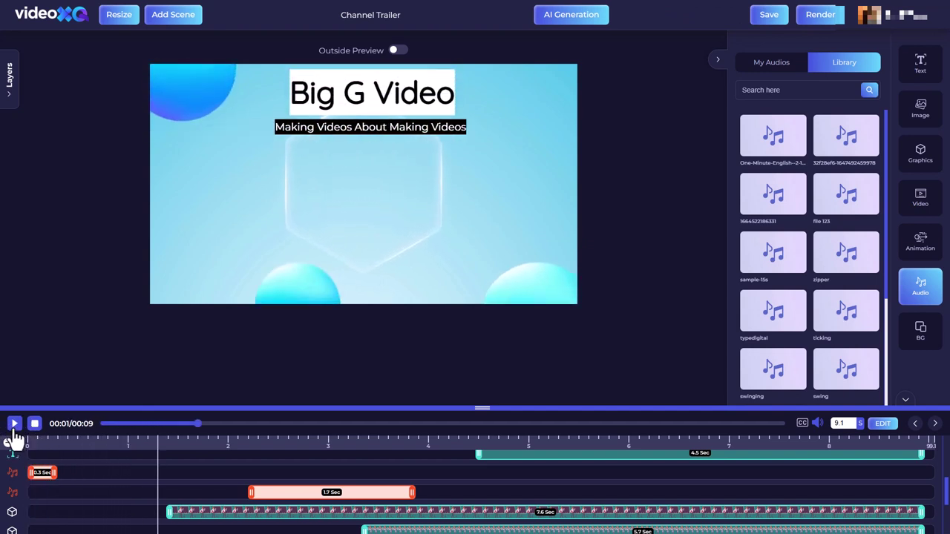
{"action": "left_click", "coordinate": [43, 472]}
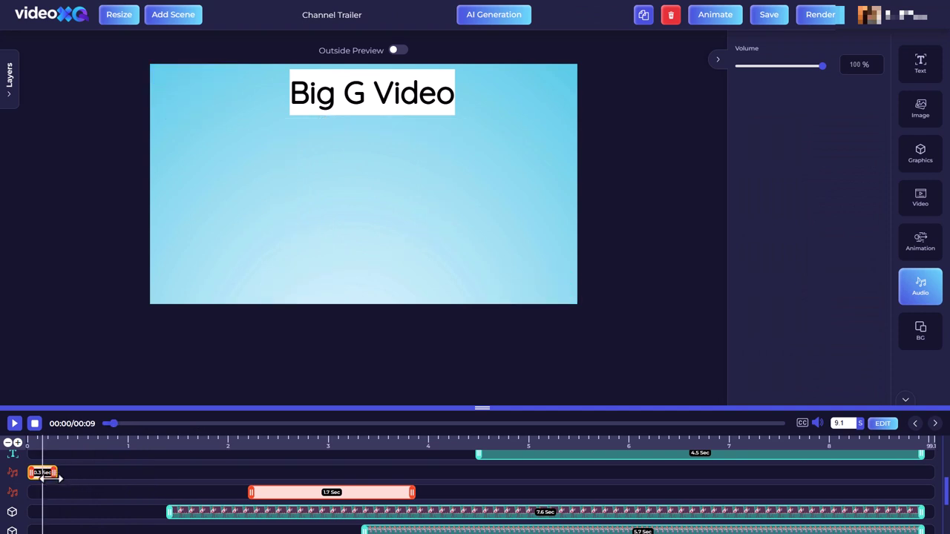
{"action": "left_click", "coordinate": [924, 291]}
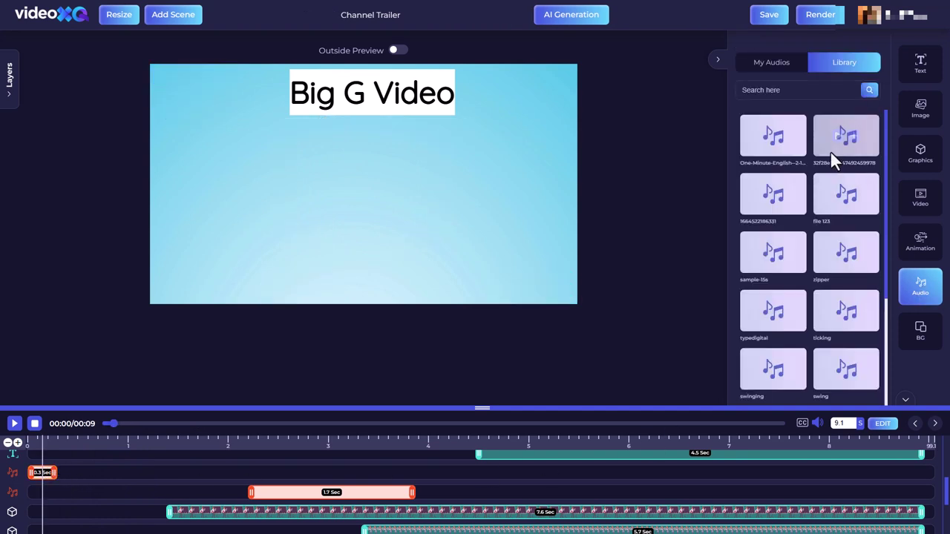
{"action": "mouse_move", "coordinate": [774, 186]}
{"action": "mouse_move", "coordinate": [768, 146]}
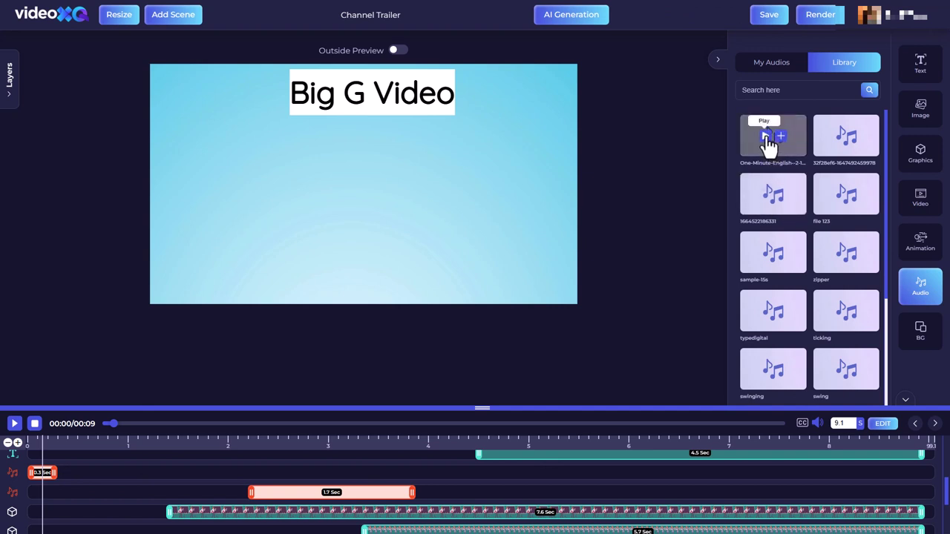
{"action": "left_click", "coordinate": [767, 137]}
{"action": "scroll", "coordinate": [811, 263], "scroll_direction": "down", "scroll_amount": 1}
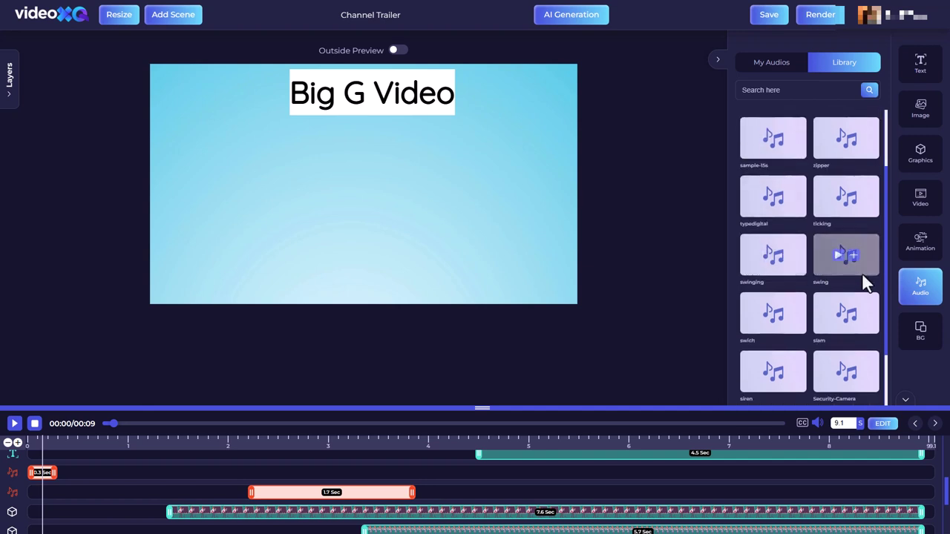
{"action": "scroll", "coordinate": [774, 334], "scroll_direction": "down", "scroll_amount": 5}
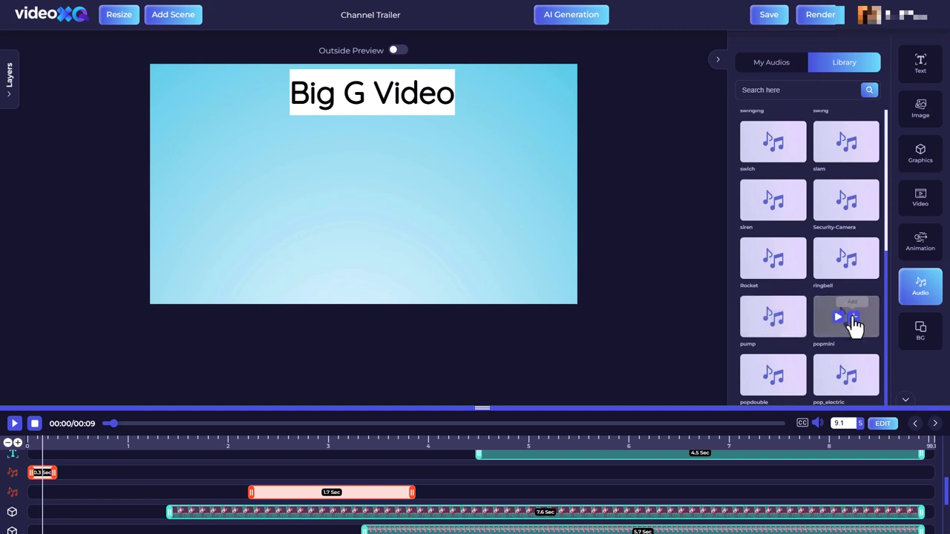
{"action": "scroll", "coordinate": [845, 330], "scroll_direction": "down", "scroll_amount": 2}
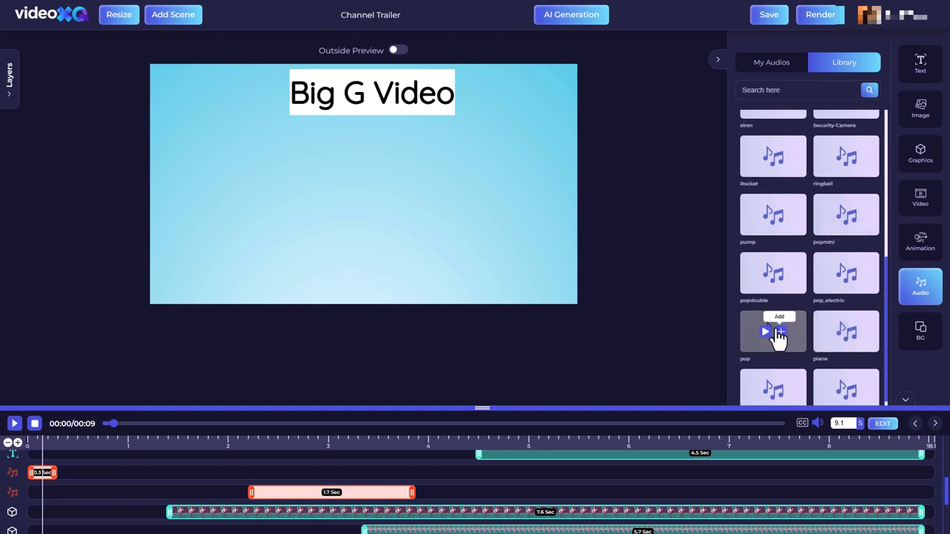
{"action": "scroll", "coordinate": [779, 341], "scroll_direction": "down", "scroll_amount": 2}
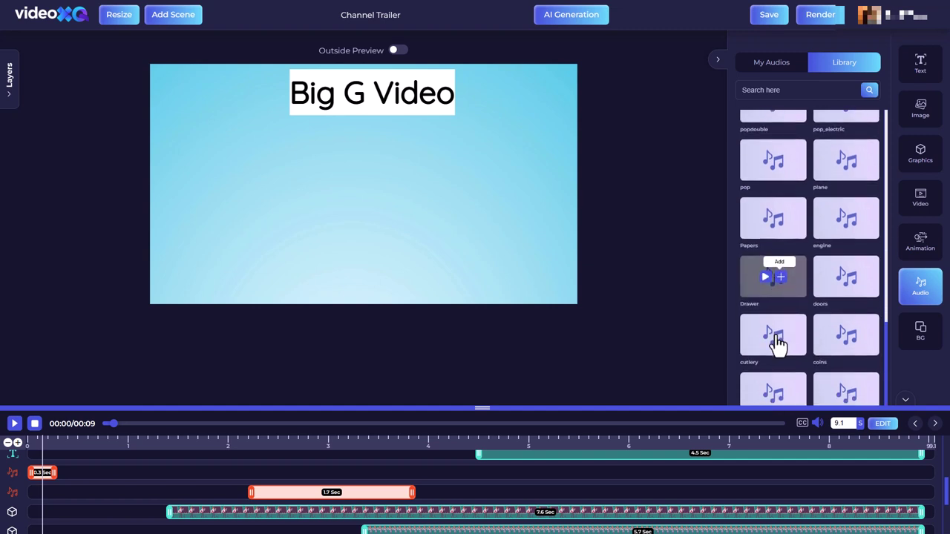
{"action": "scroll", "coordinate": [780, 335], "scroll_direction": "down", "scroll_amount": 3}
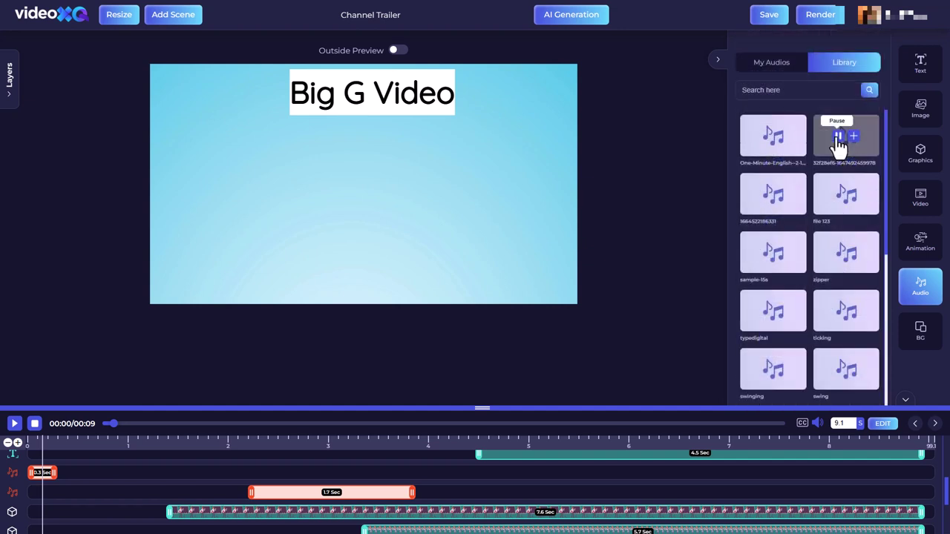
{"action": "left_click", "coordinate": [839, 141]}
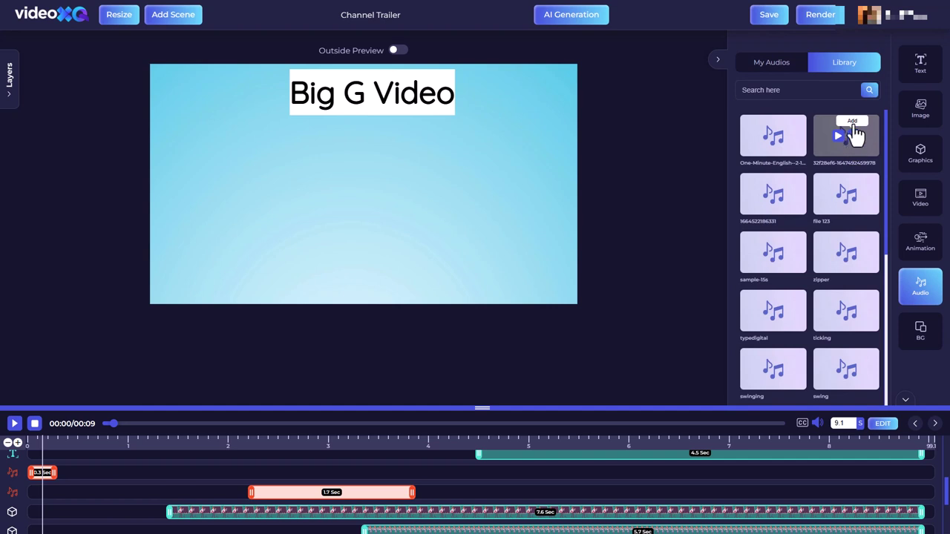
{"action": "left_click", "coordinate": [855, 134]}
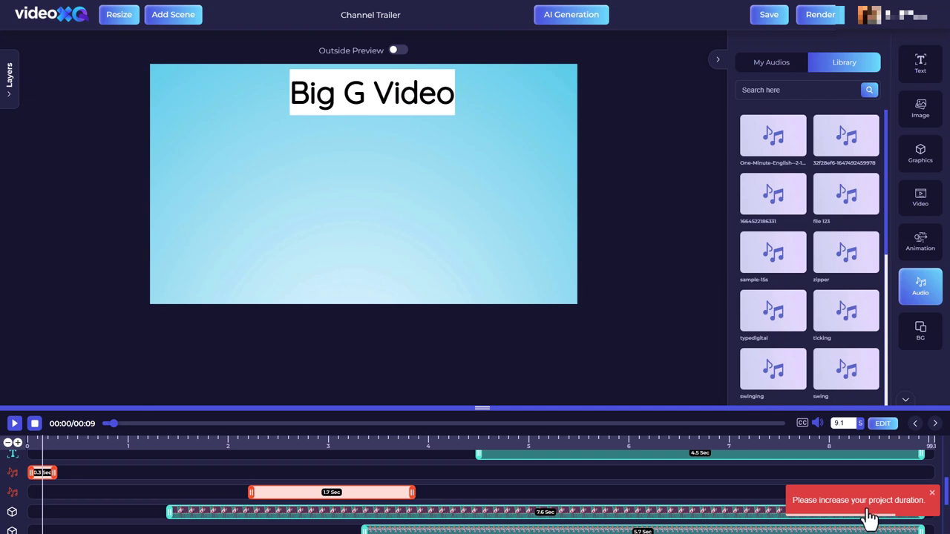
{"action": "mouse_move", "coordinate": [841, 145]}
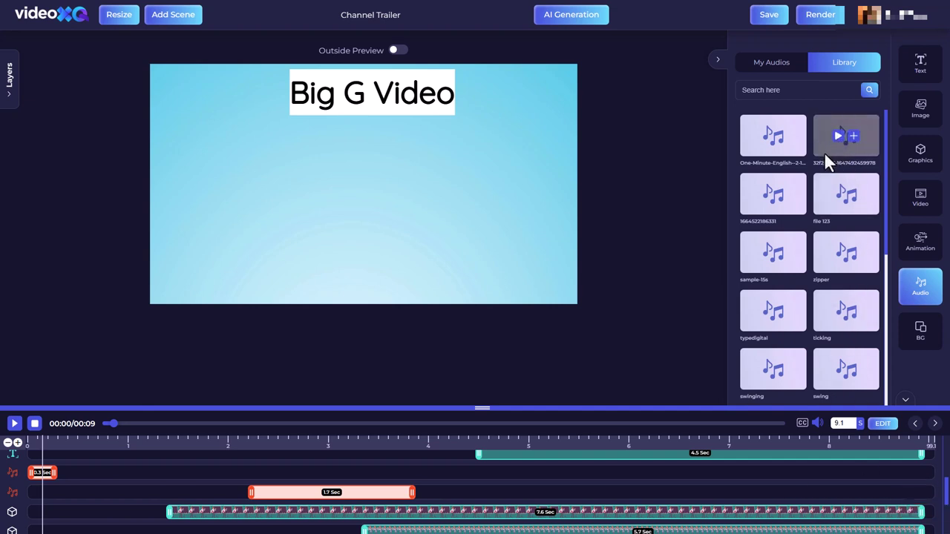
{"action": "left_click", "coordinate": [583, 18]}
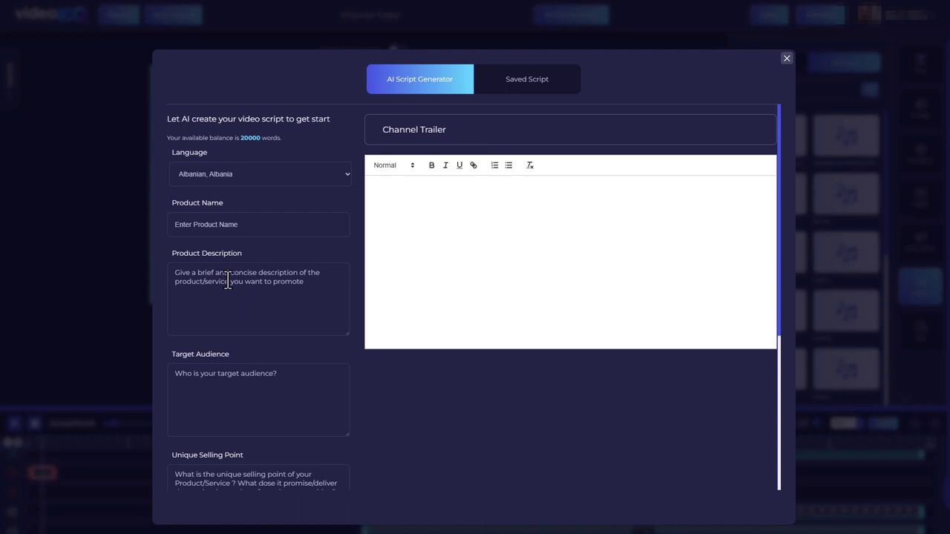
{"action": "scroll", "coordinate": [275, 393], "scroll_direction": "down", "scroll_amount": 3}
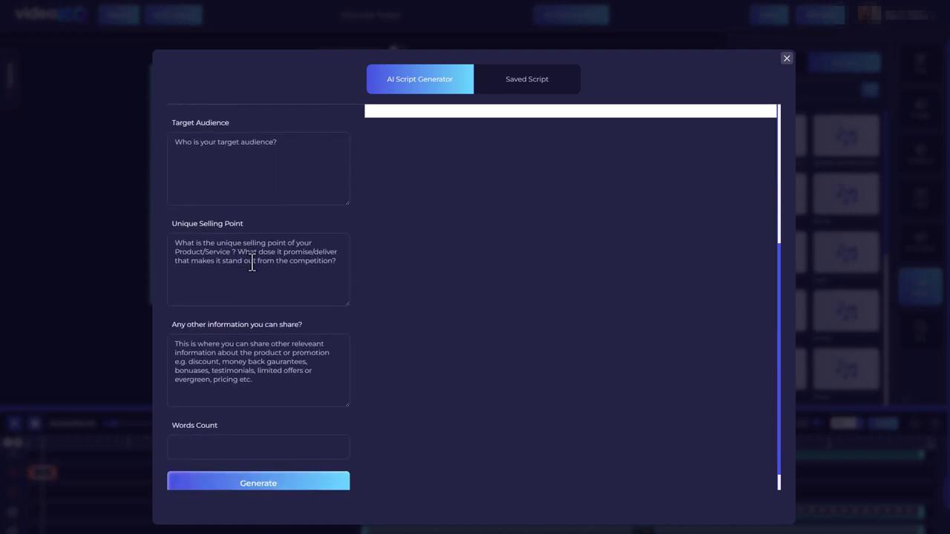
{"action": "scroll", "coordinate": [305, 424], "scroll_direction": "up", "scroll_amount": 4}
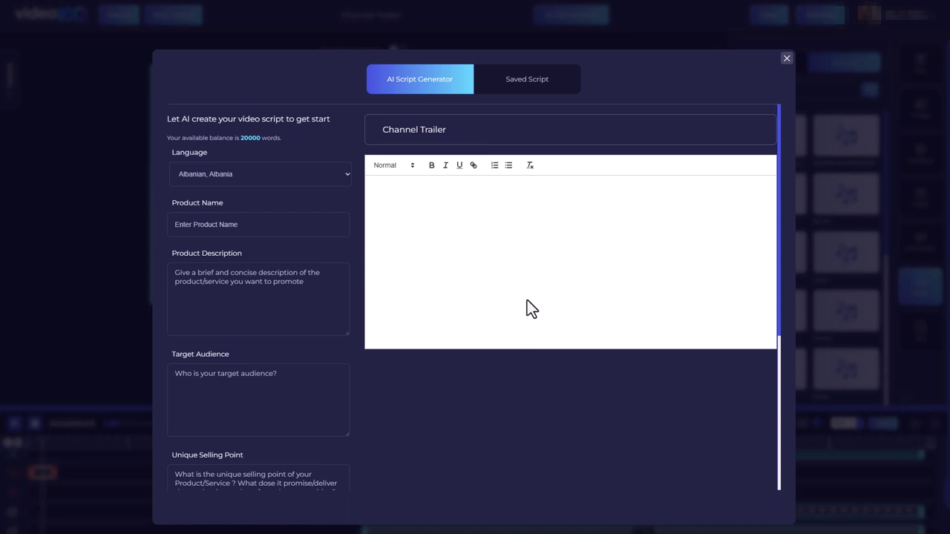
{"action": "left_click", "coordinate": [787, 59]}
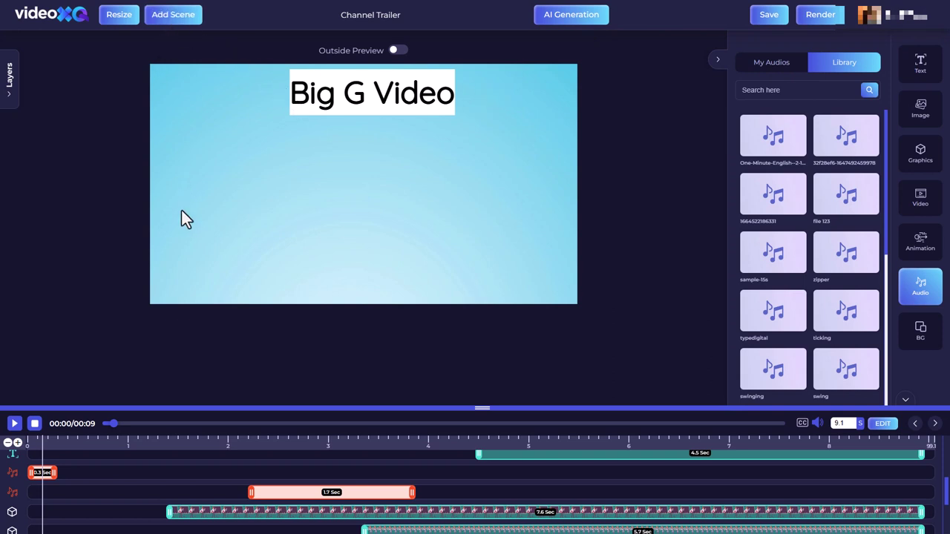
- Show the trailer frame at about 8 seconds and open the Layers list
{"action": "left_click", "coordinate": [929, 446]}
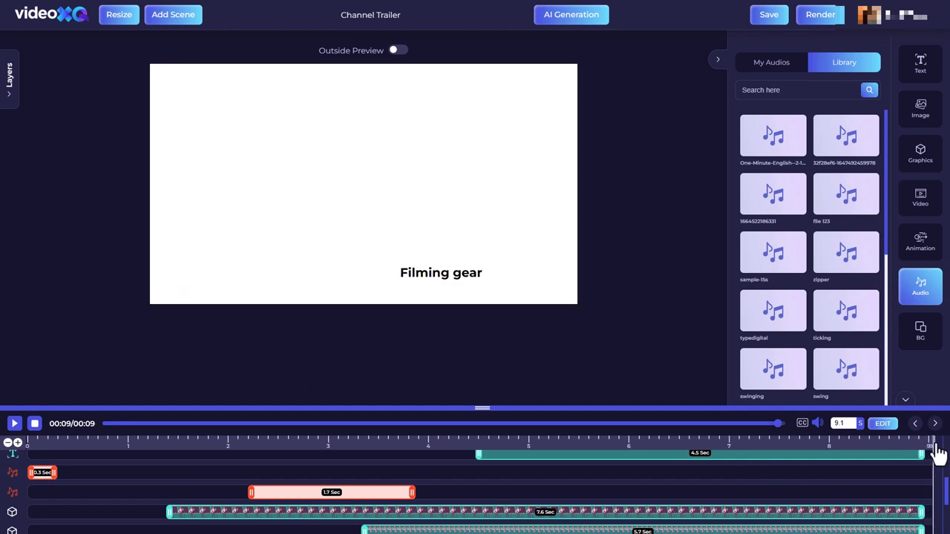
{"action": "left_click_drag", "start_coordinate": [940, 445], "coordinate": [805, 445]}
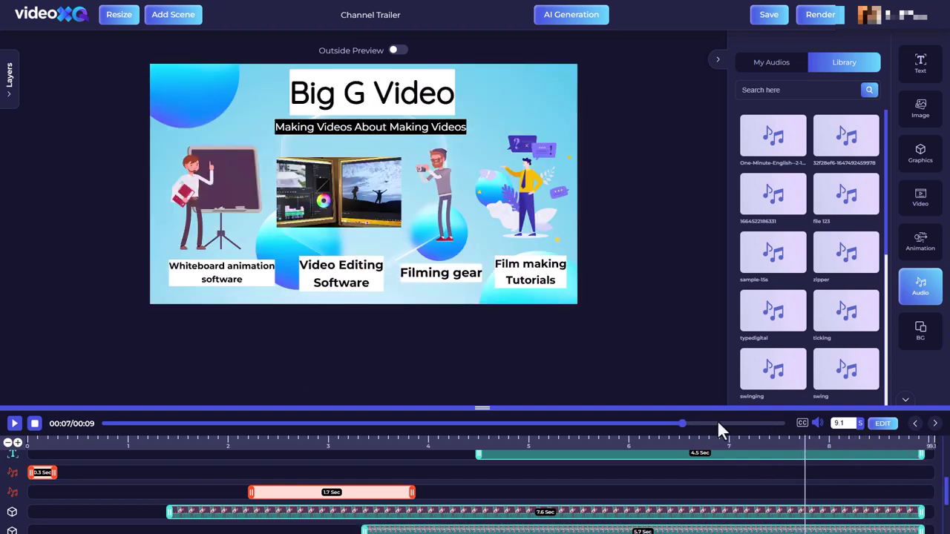
{"action": "left_click", "coordinate": [10, 101]}
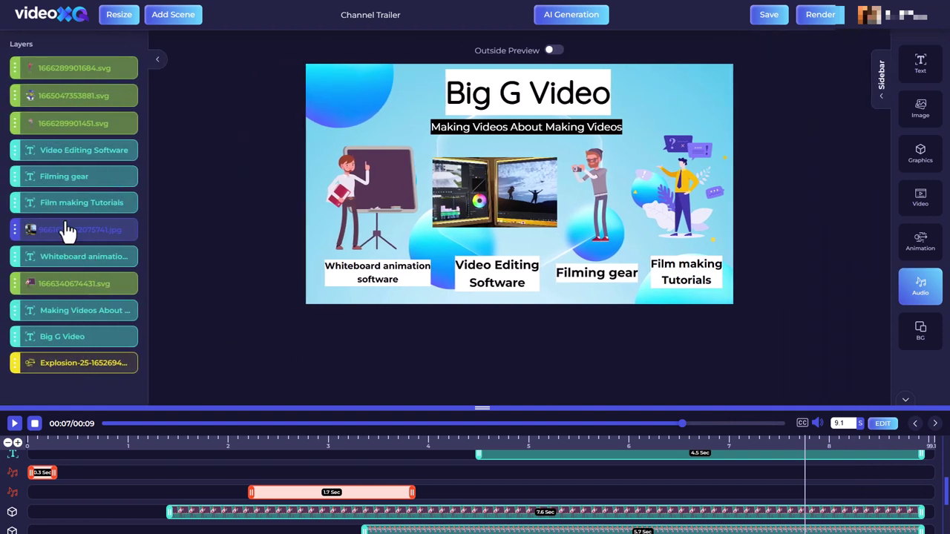
- Switch the video layout to Portrait 9:16 and preview it at about 1.9 seconds
{"action": "left_click", "coordinate": [157, 61]}
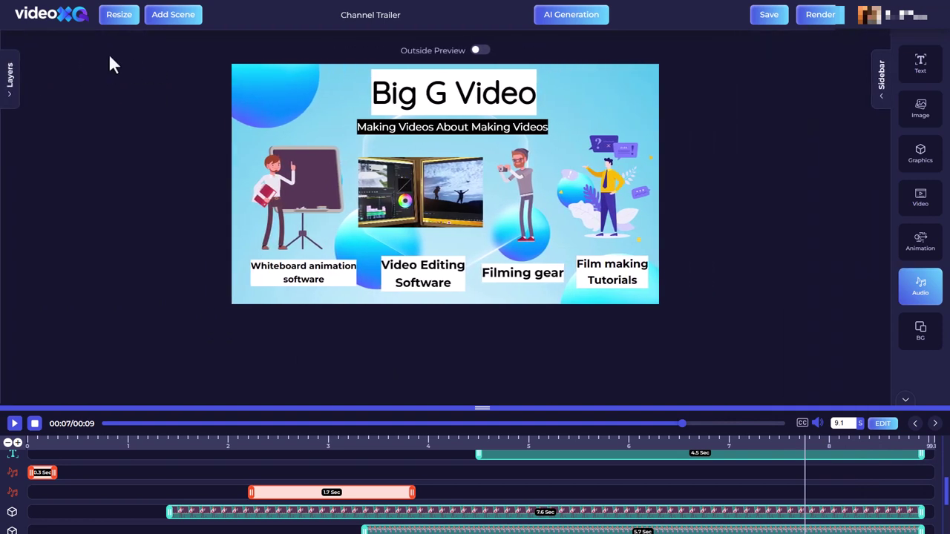
{"action": "left_click", "coordinate": [119, 15]}
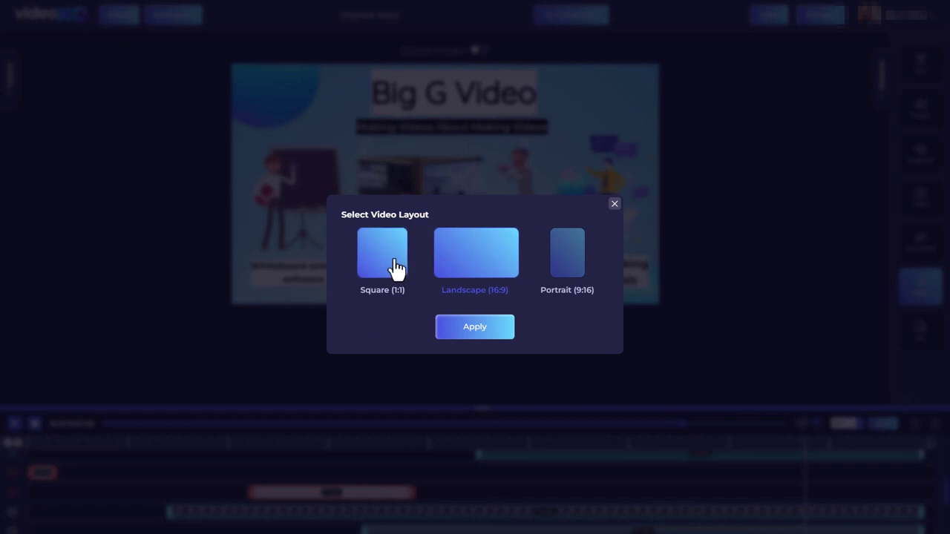
{"action": "left_click", "coordinate": [562, 257]}
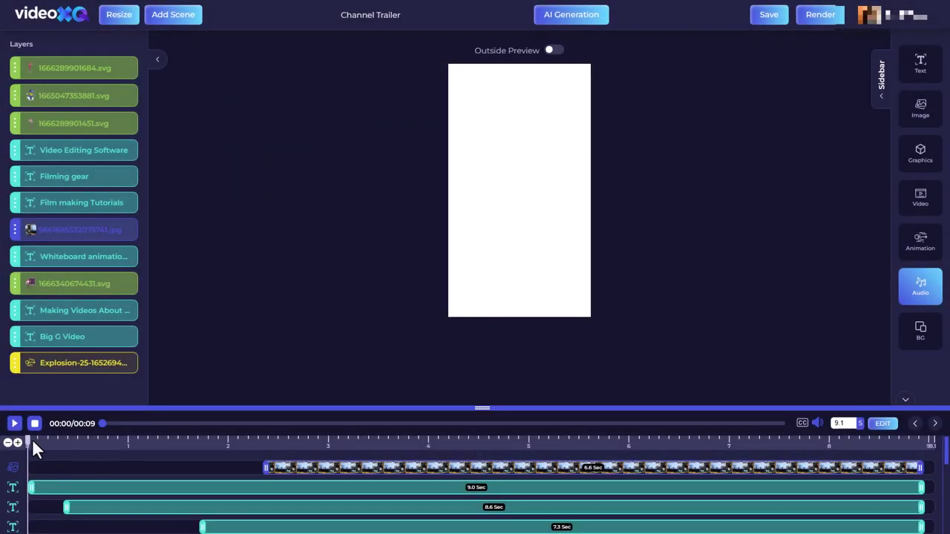
{"action": "left_click_drag", "start_coordinate": [30, 445], "coordinate": [126, 460]}
- Go from the editor through My Videos to the Templates gallery and browse its 21 templates
{"action": "left_click", "coordinate": [64, 21]}
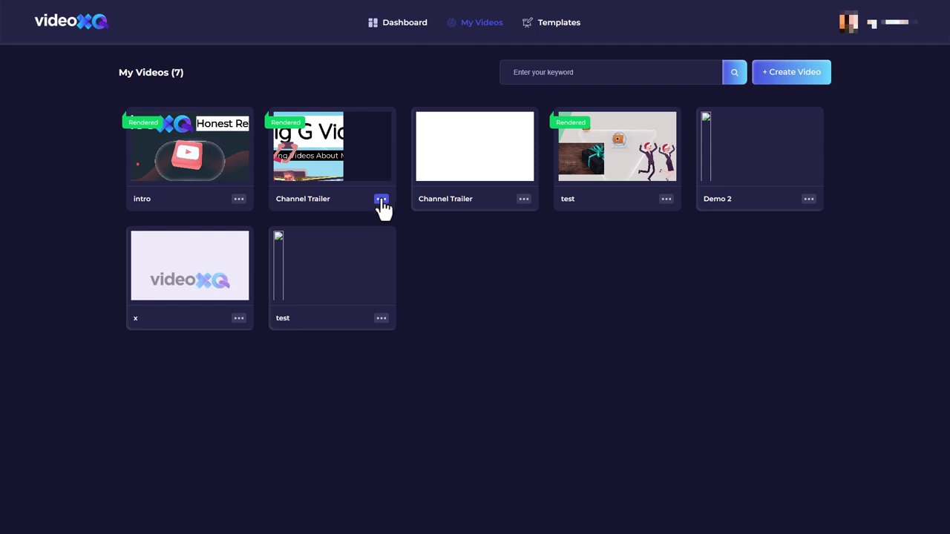
{"action": "left_click", "coordinate": [547, 25]}
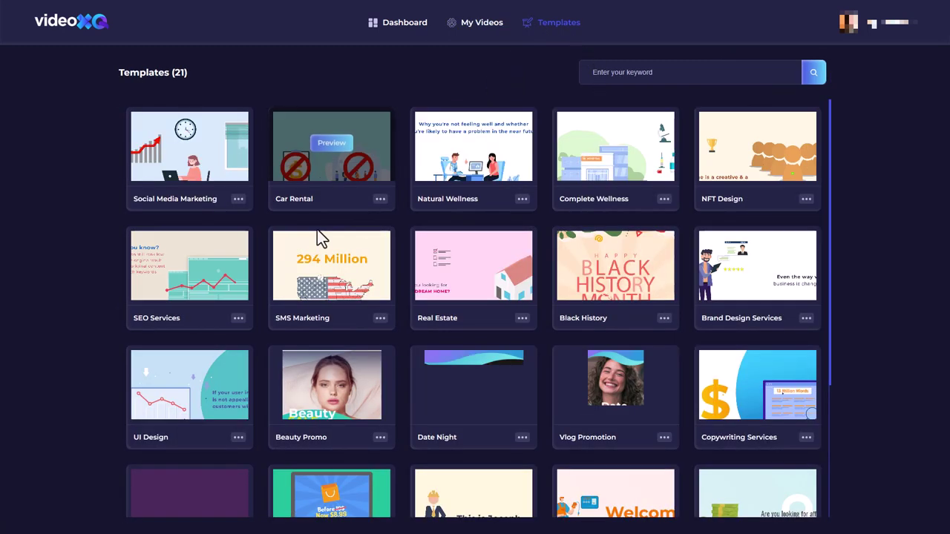
{"action": "scroll", "coordinate": [284, 274], "scroll_direction": "down", "scroll_amount": 3}
{"action": "scroll", "coordinate": [349, 401], "scroll_direction": "up", "scroll_amount": 3}
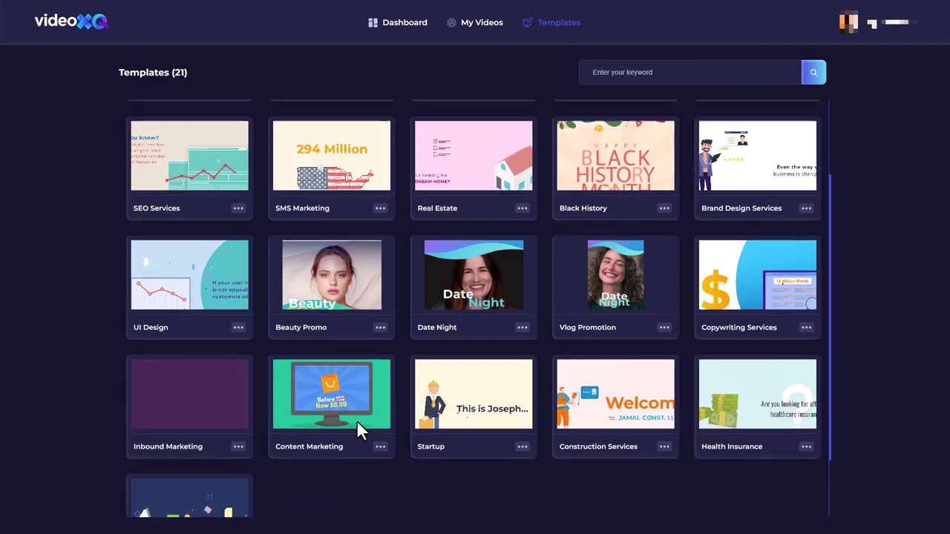